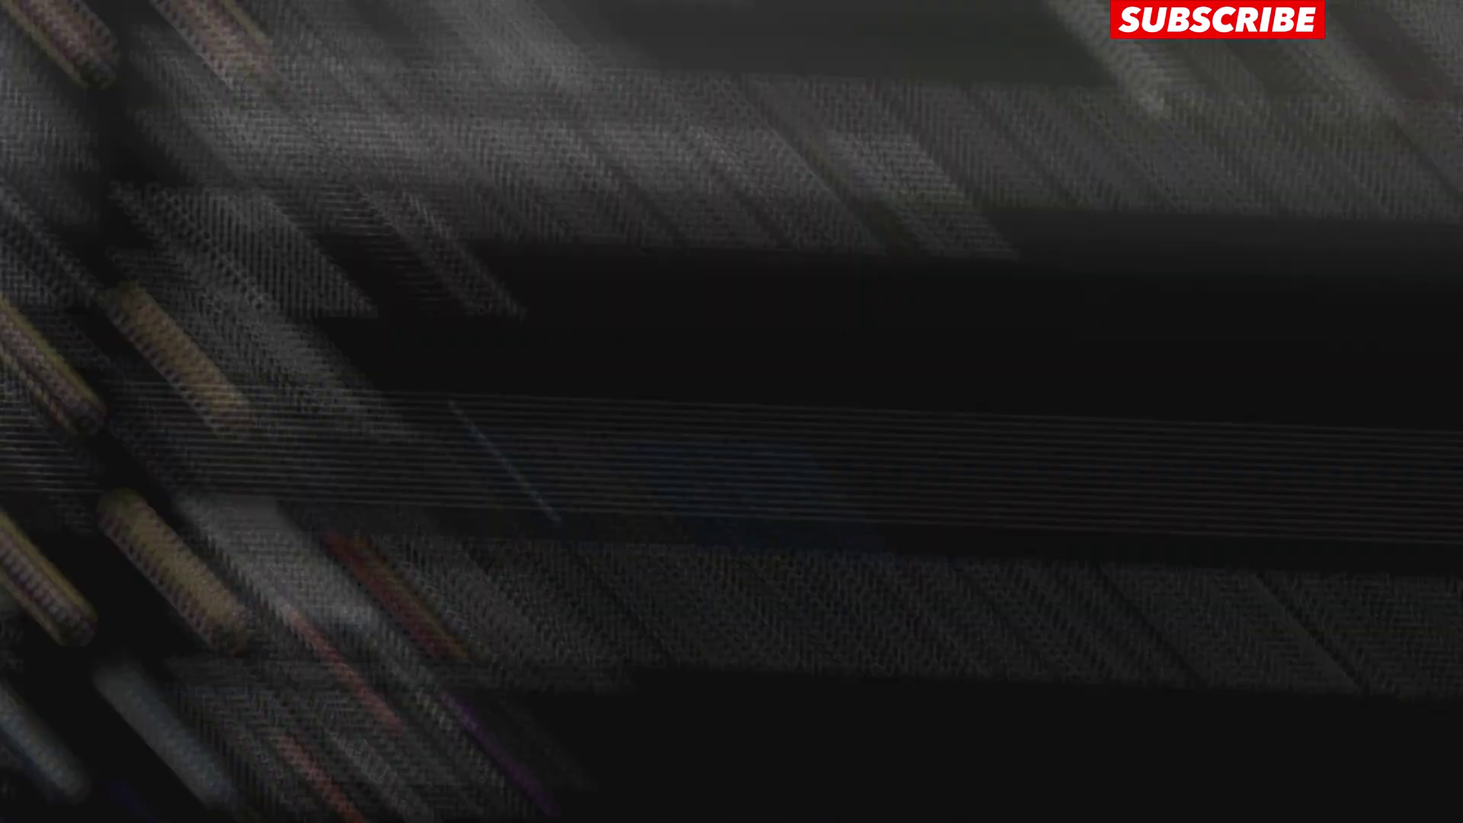
Inspect the title slide's COMPANY NAME title, Lorem ipsum description and 2023 text boxes
type("SOOOOOOOOOOOOOOOOOOOOOOOOOO COOL")
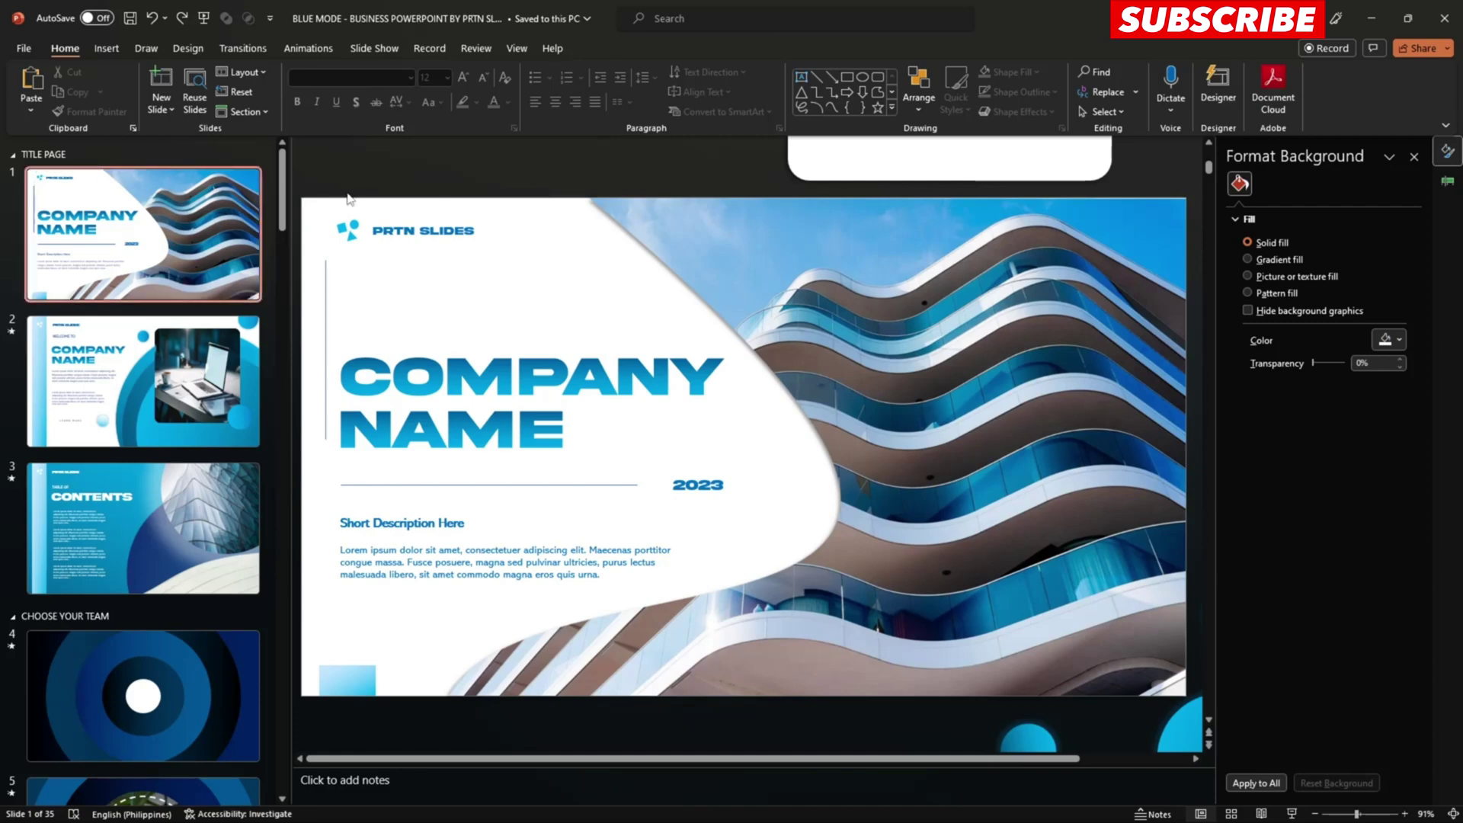
left_click(506, 404)
left_click(519, 438)
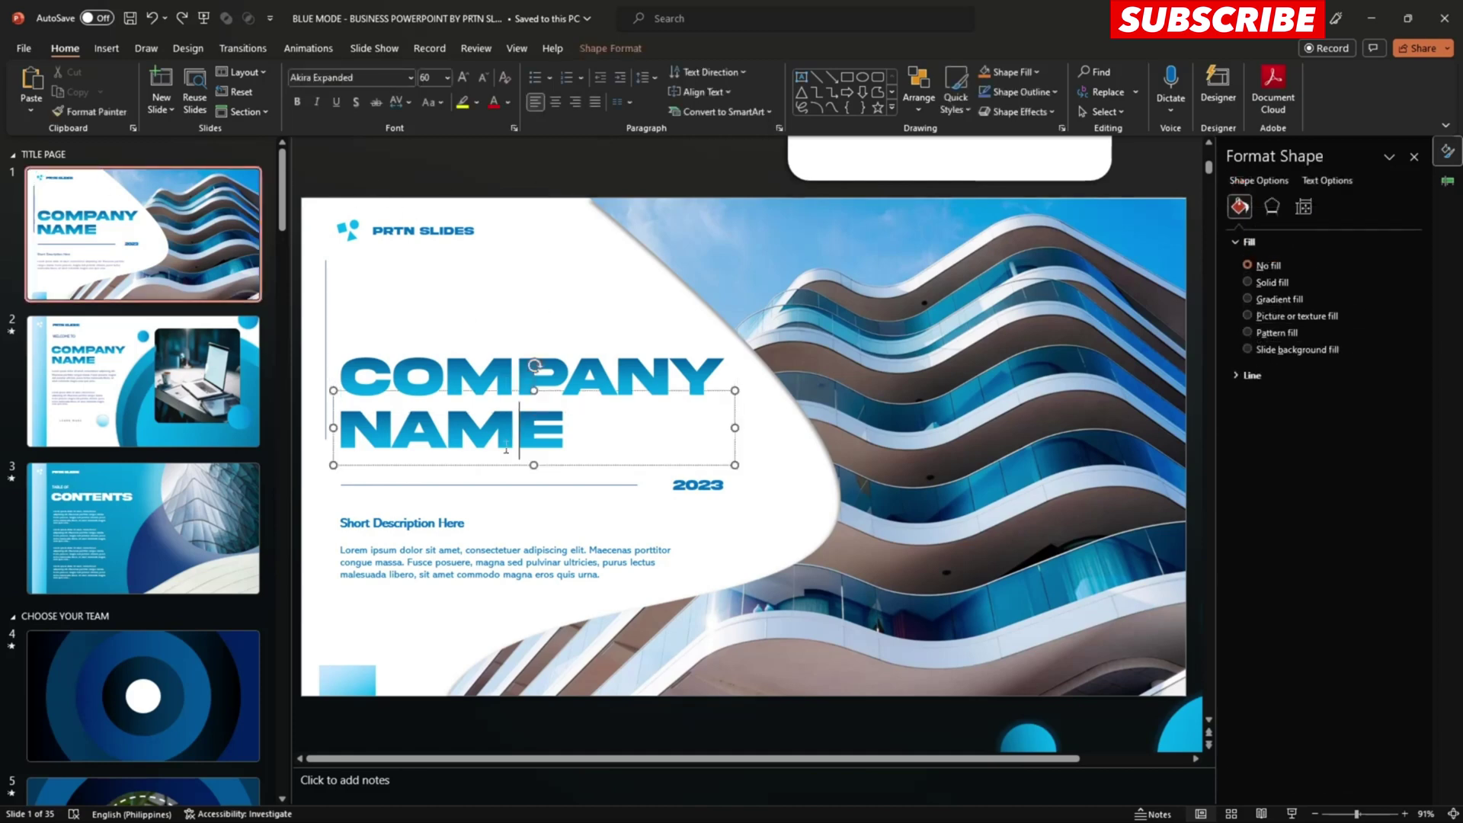
left_click(483, 564)
left_click(703, 480)
left_click(561, 440)
left_click(562, 378)
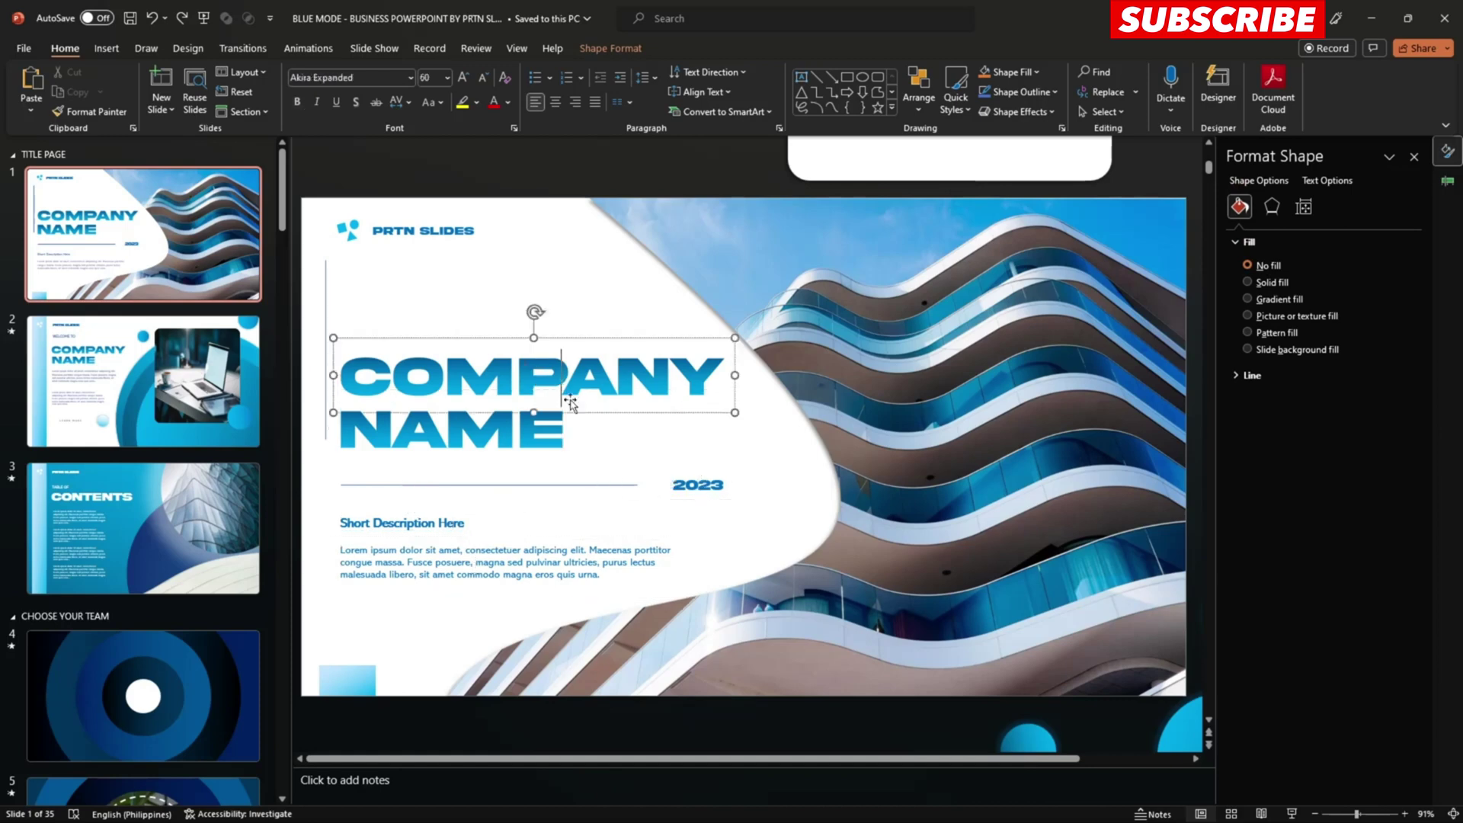
Check the PRTN SLIDES label and logo, then select the building photo for Format Picture
left_click(401, 234)
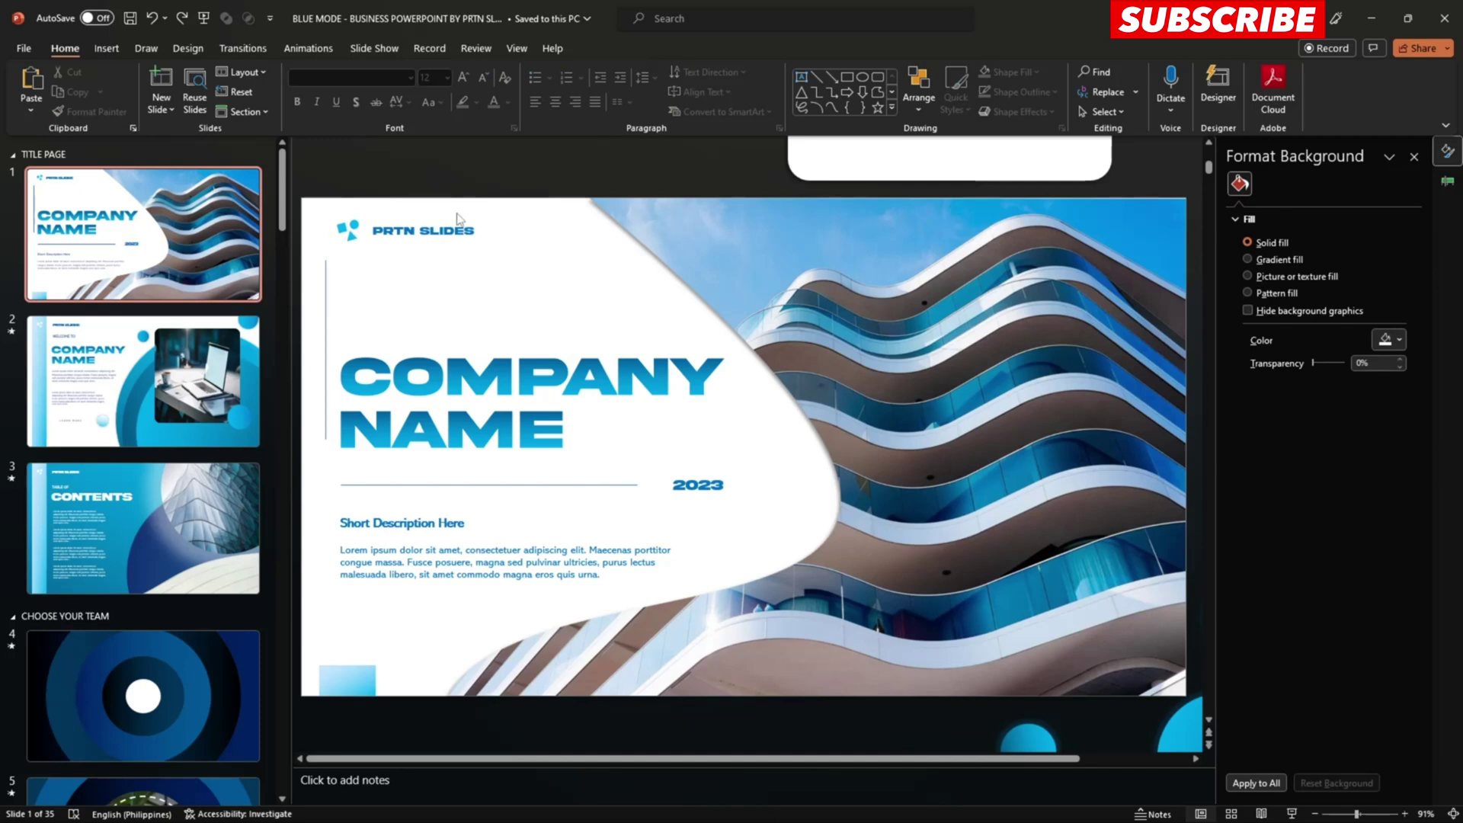
left_click(421, 232)
left_click(473, 233)
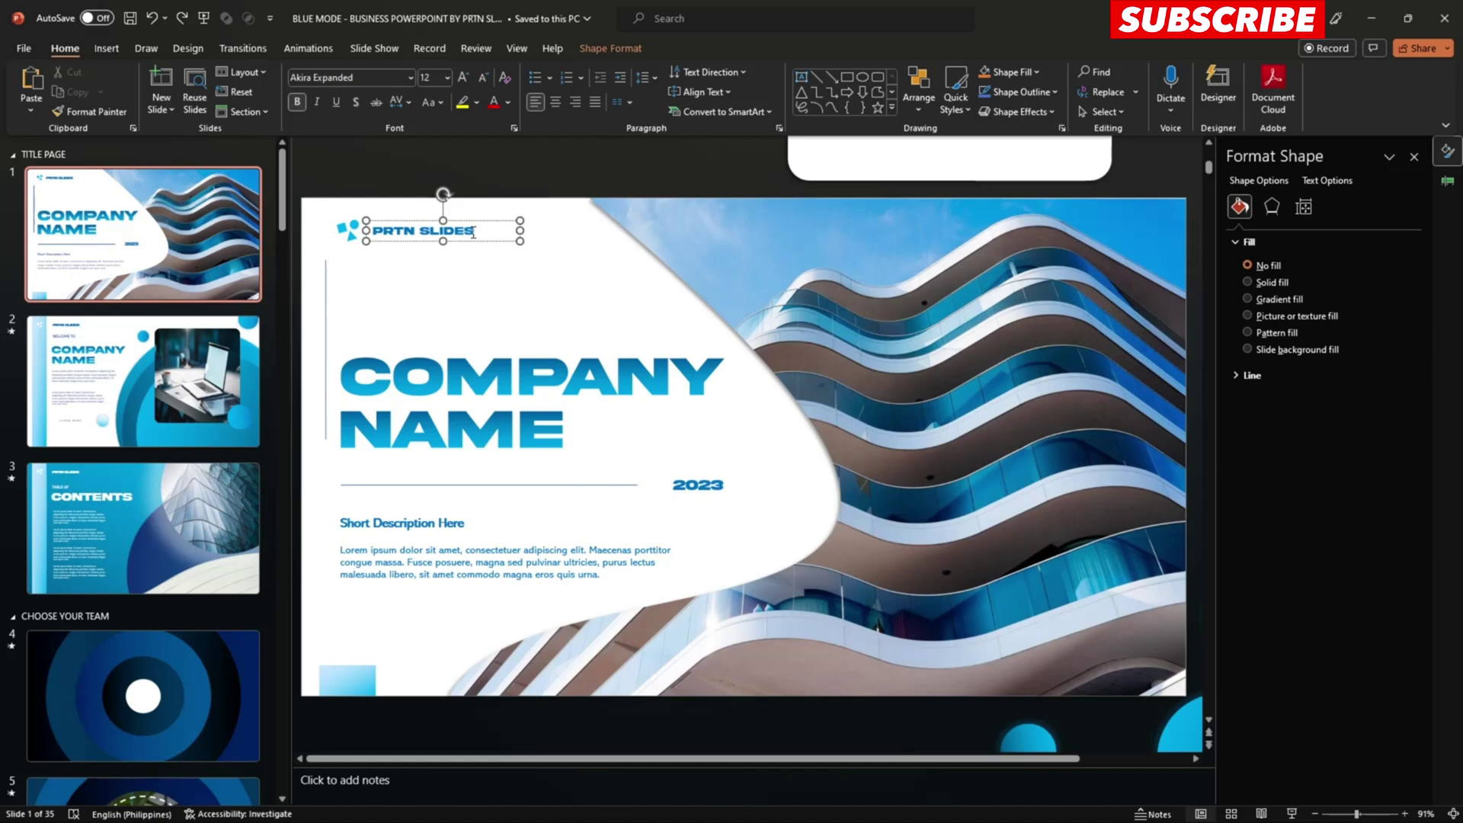
left_click(349, 235)
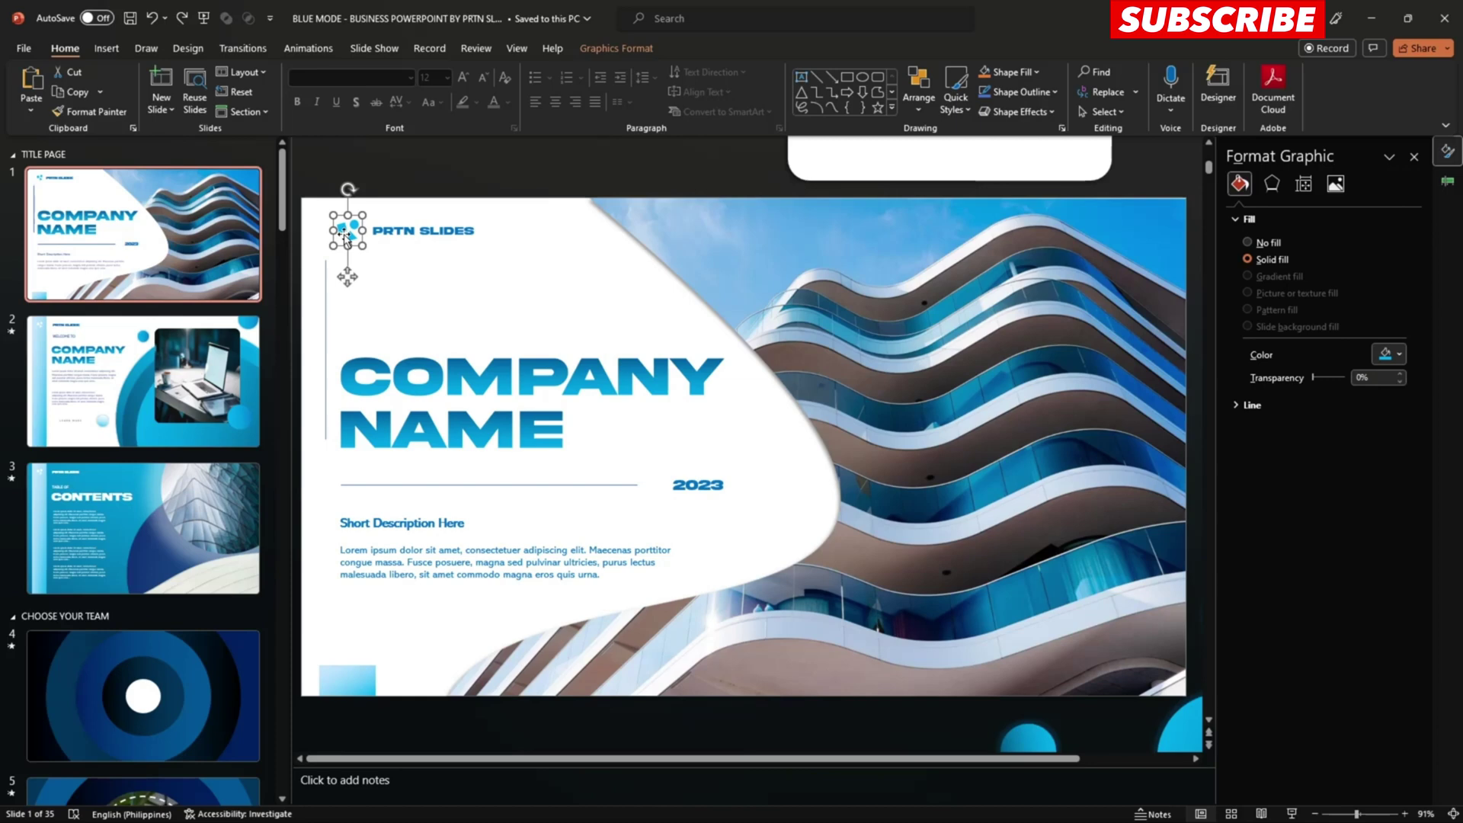
left_click(455, 163)
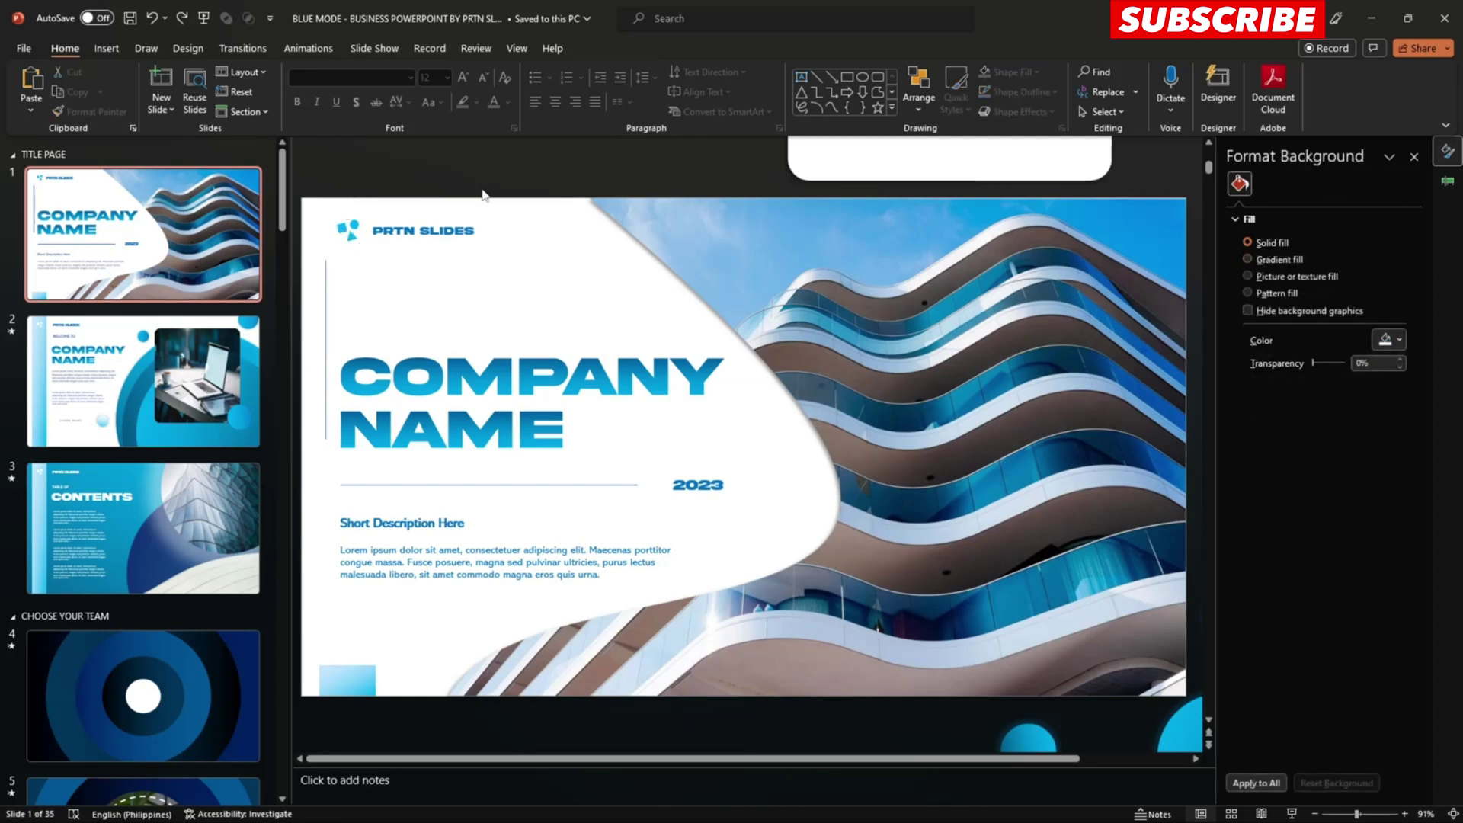
left_click(939, 333)
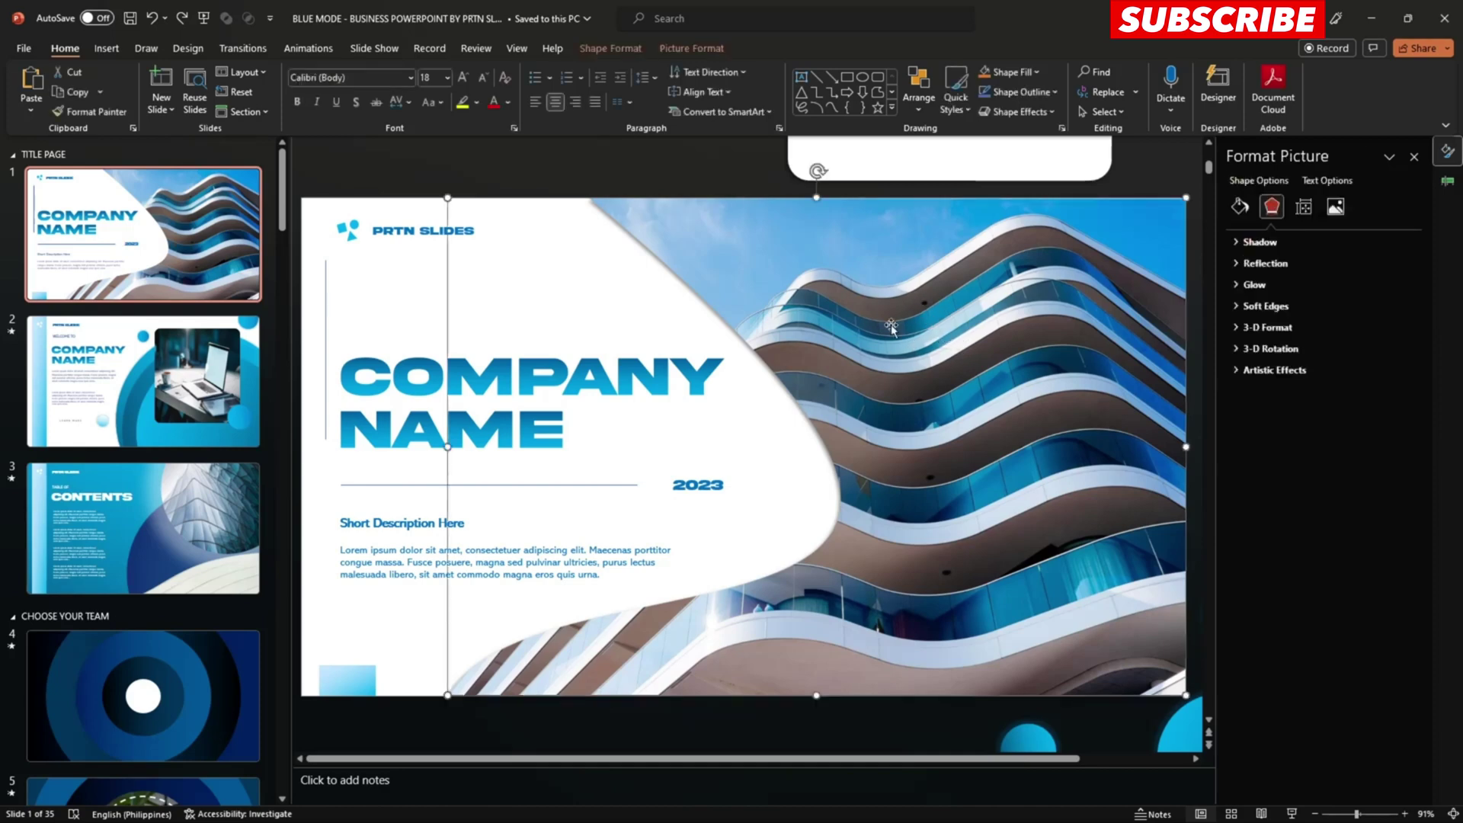
Review Change Picture options without replacing the building photo, then deselect it to show Format Background
left_click(689, 50)
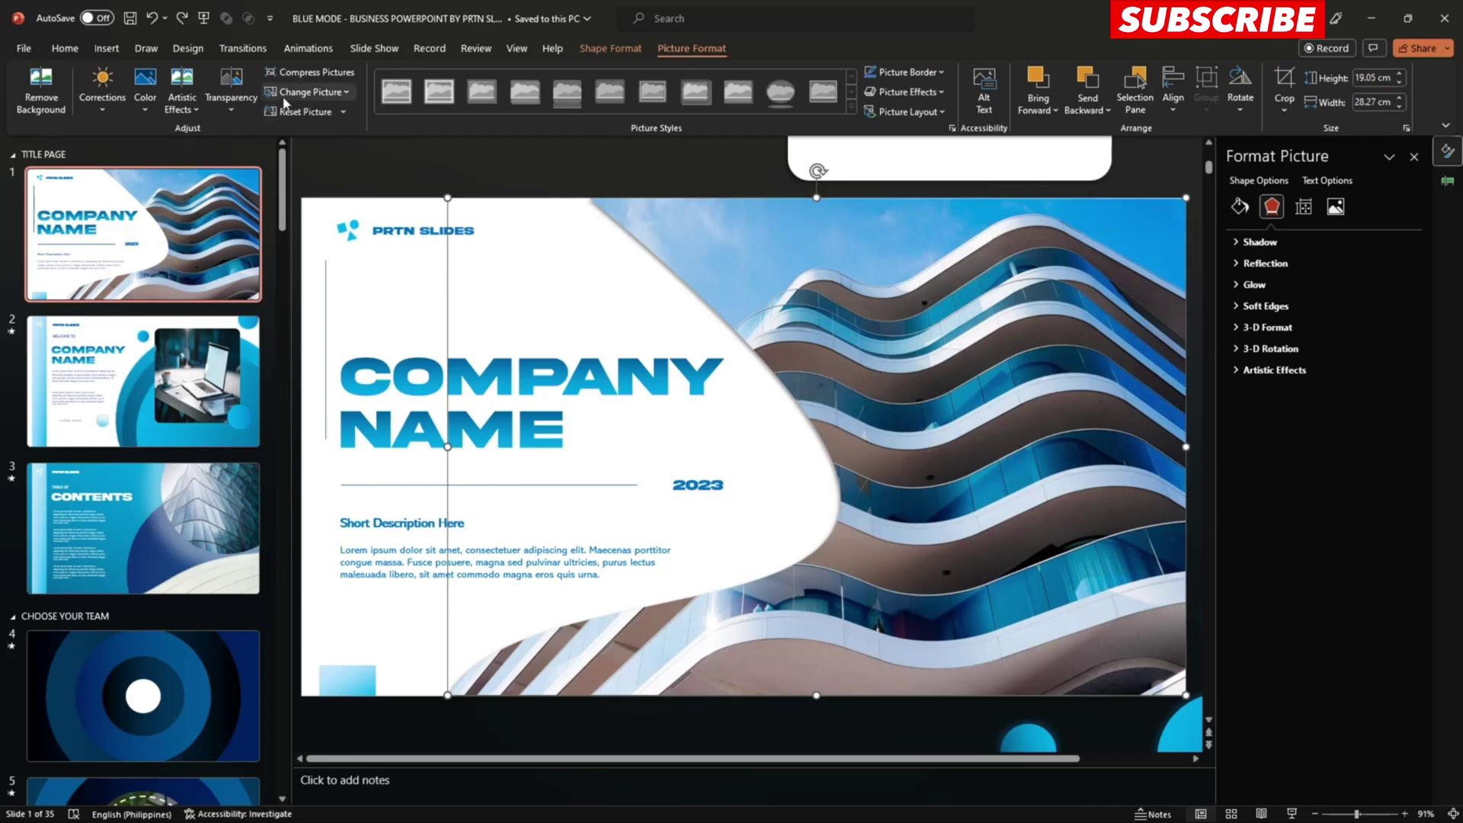
left_click(308, 92)
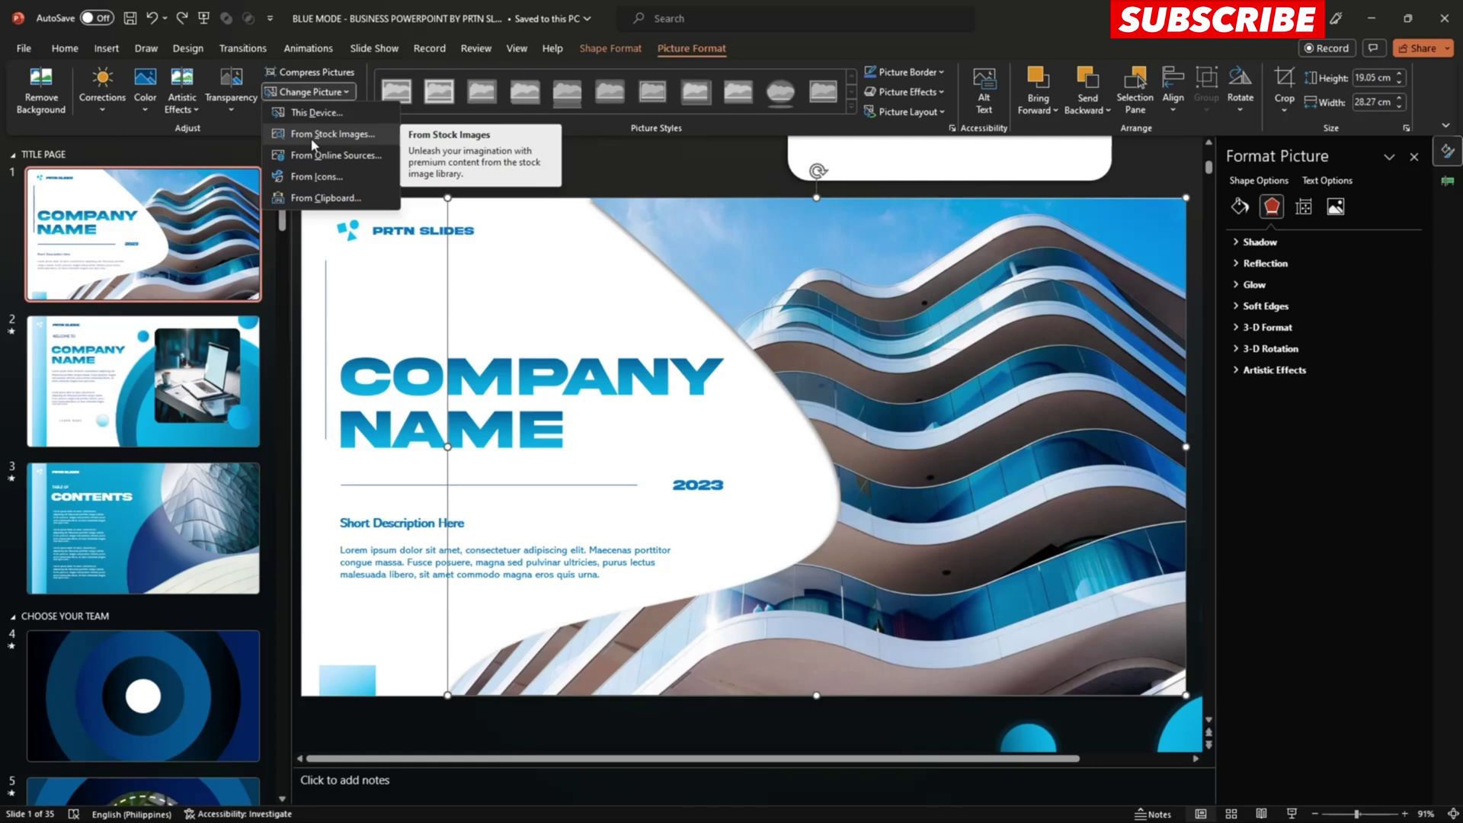
scroll(904, 372, "down", 4, "ctrl")
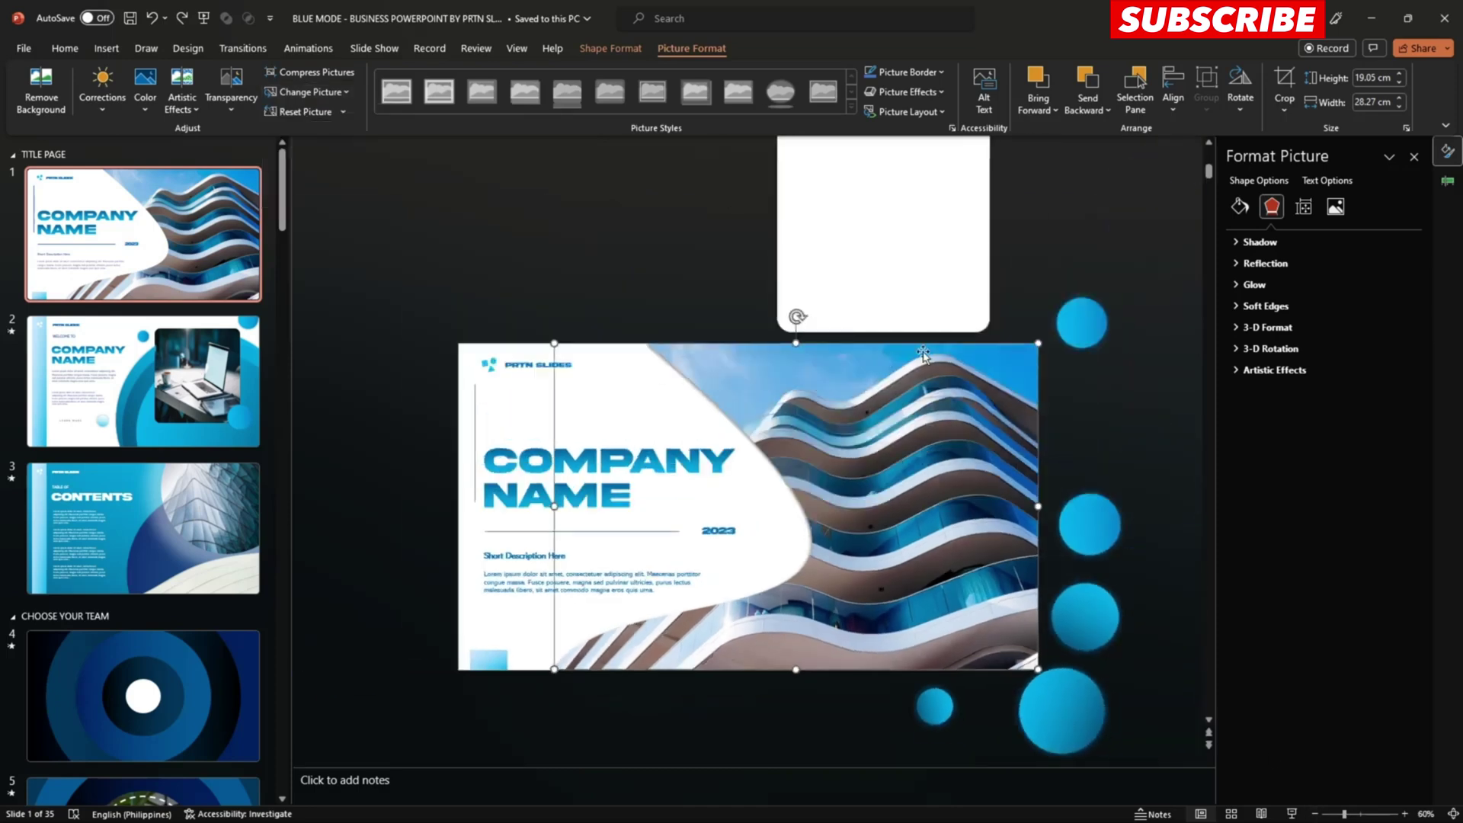
left_click(654, 254)
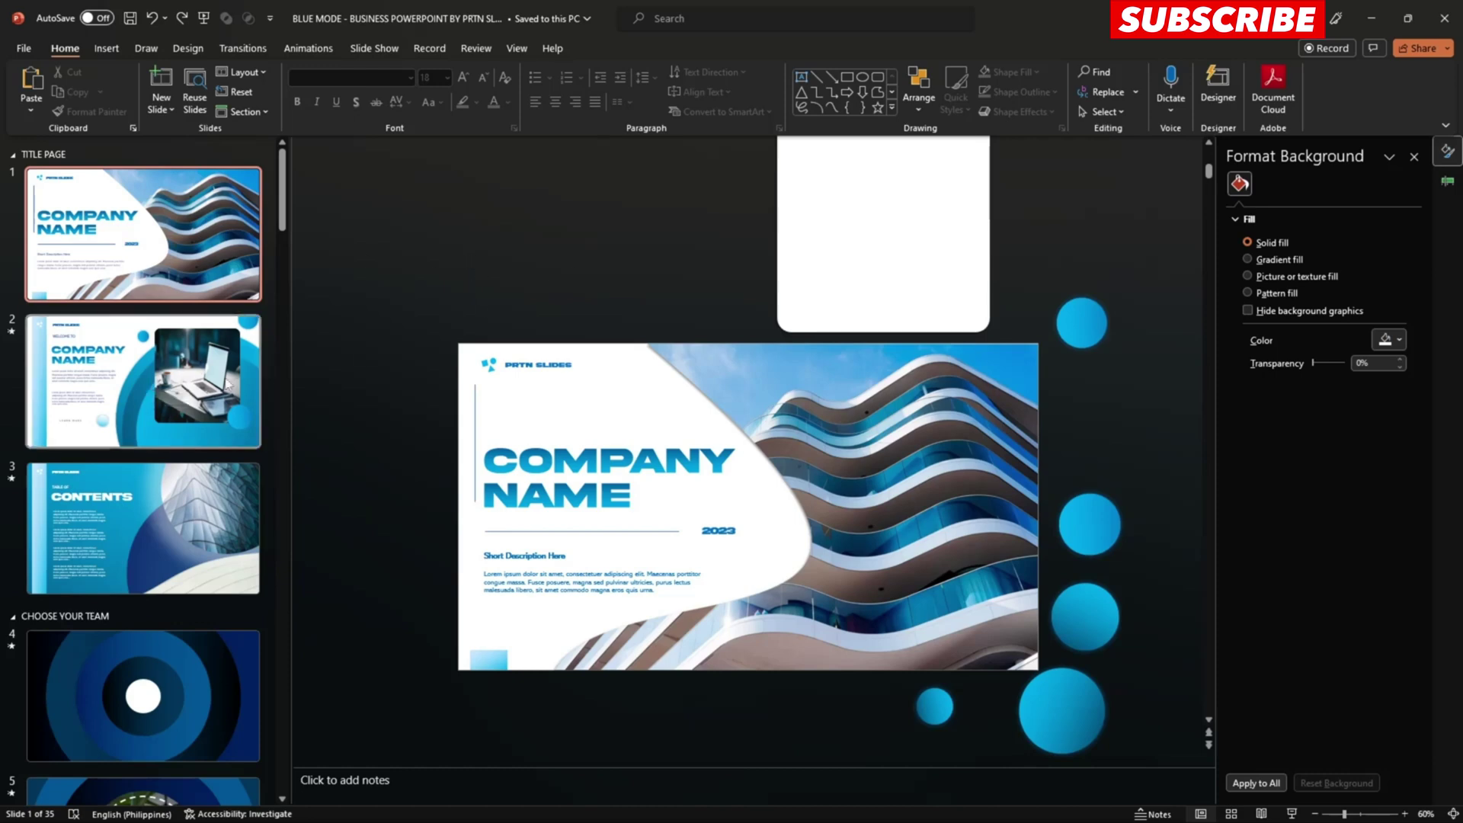
On slide 2, recolour the big circle's first gradient stop to orange, then to dark green
left_click(152, 353)
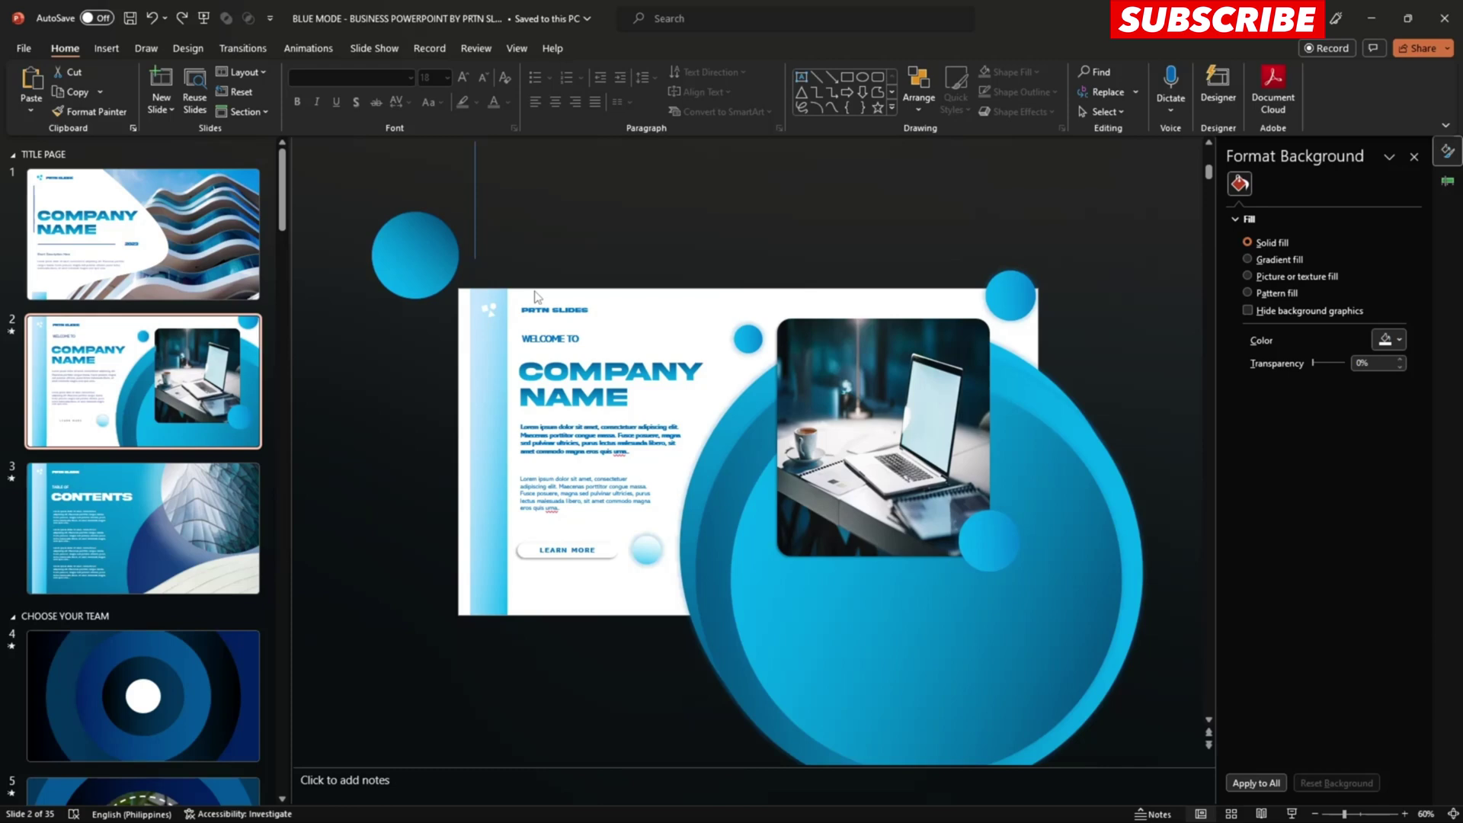
left_click(912, 646)
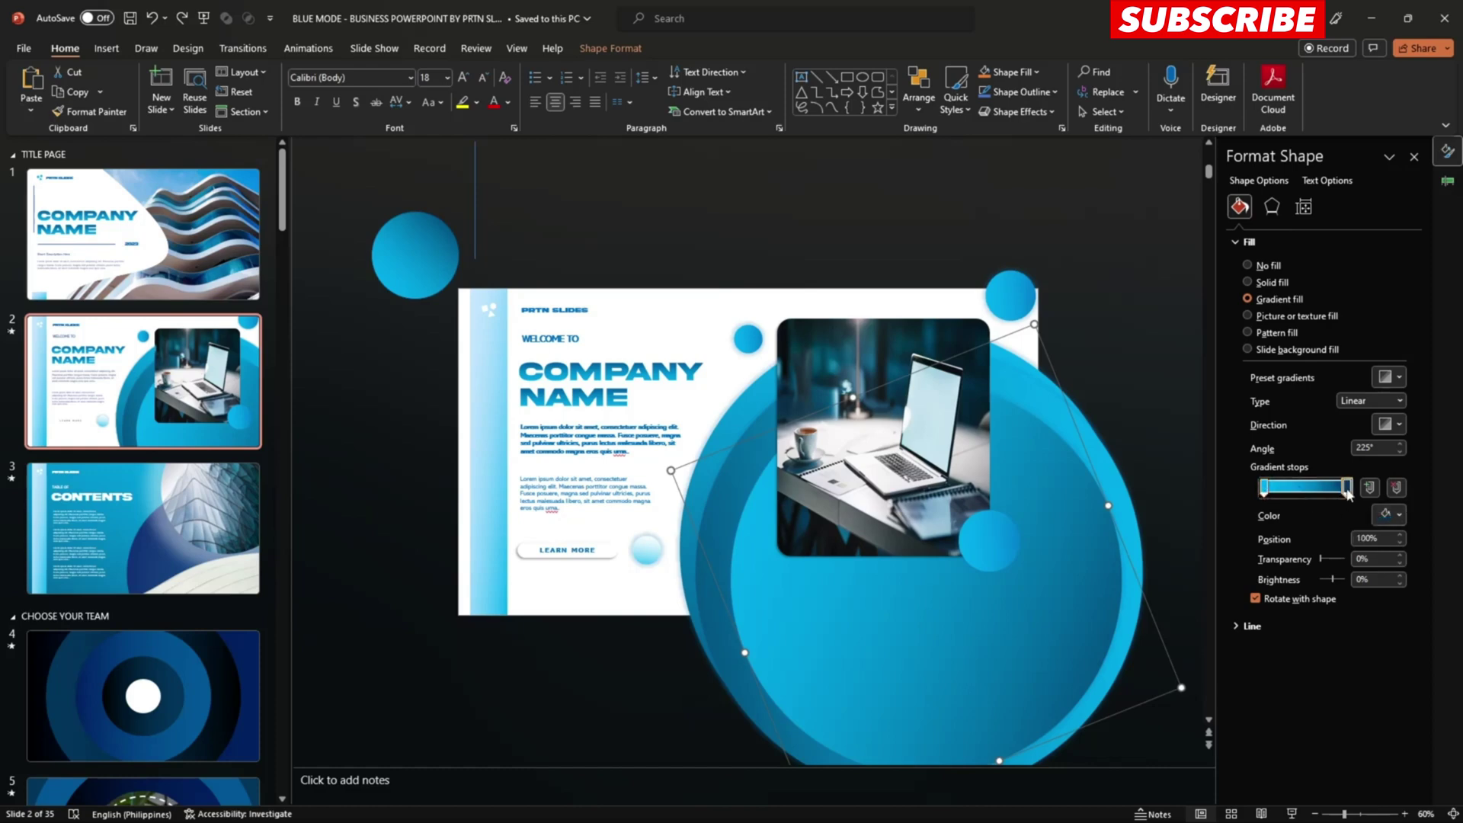
left_click(1266, 489)
left_click(1385, 516)
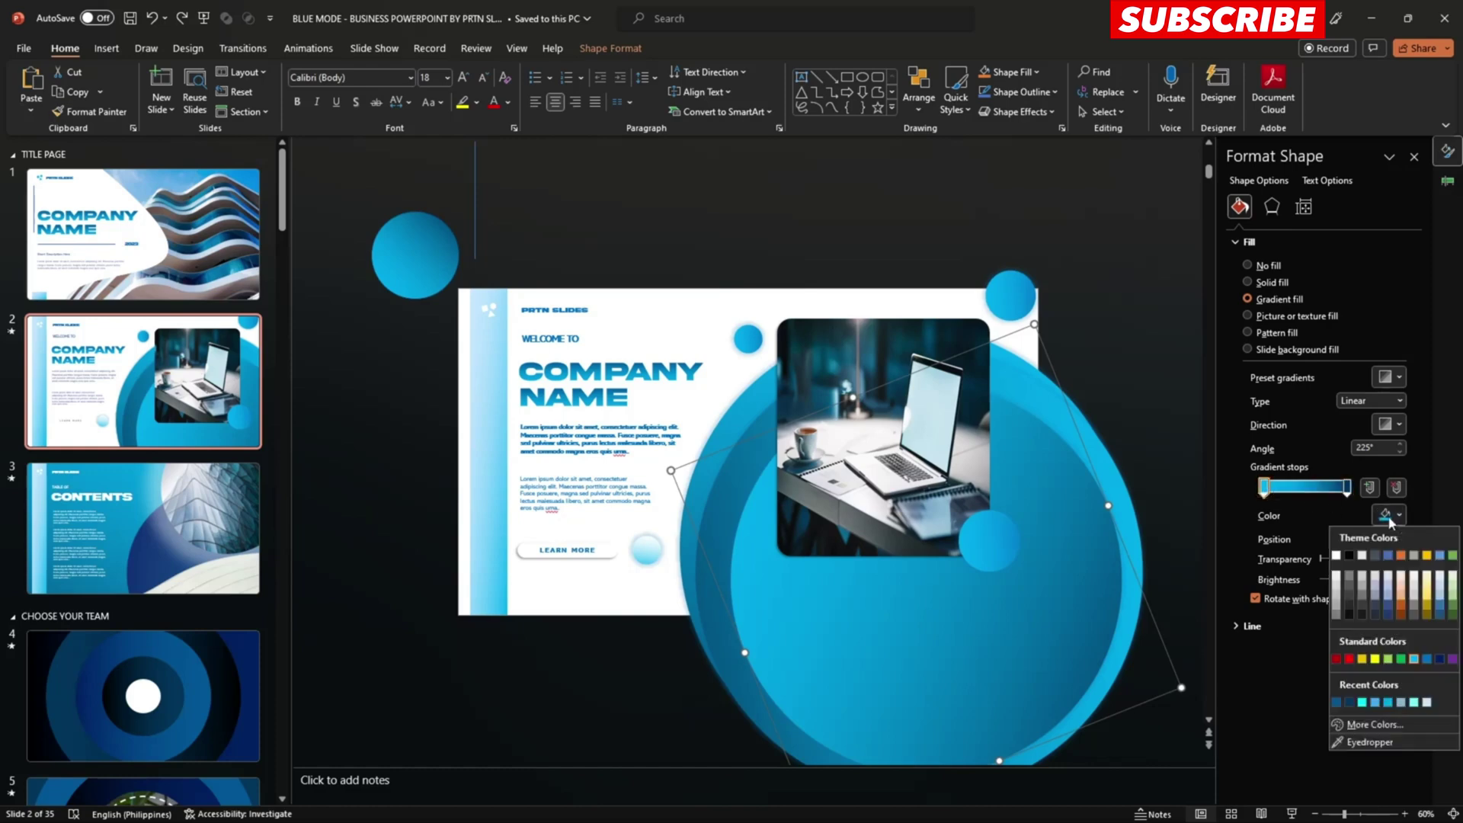
left_click(1401, 556)
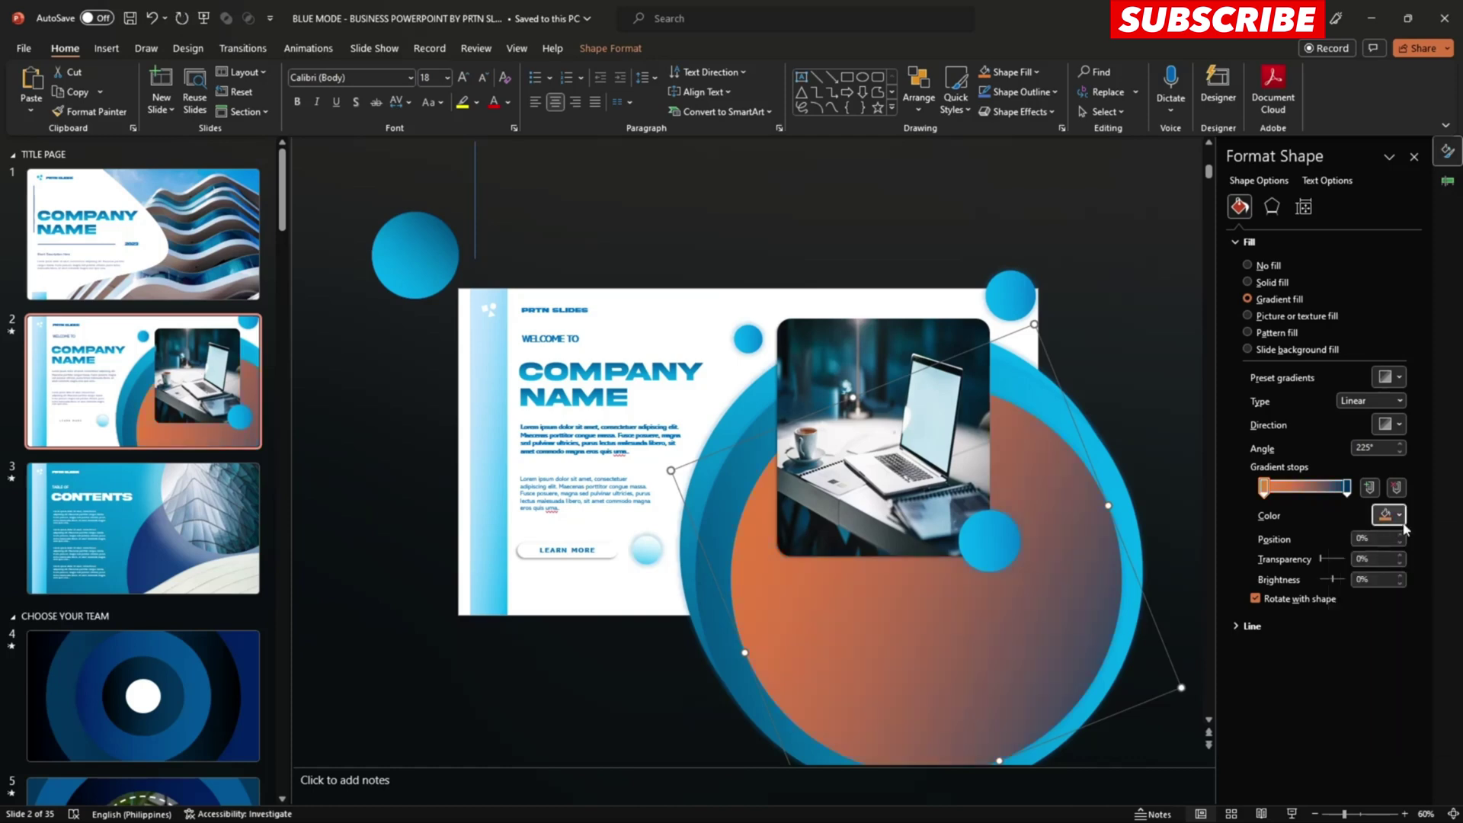
left_click(1397, 520)
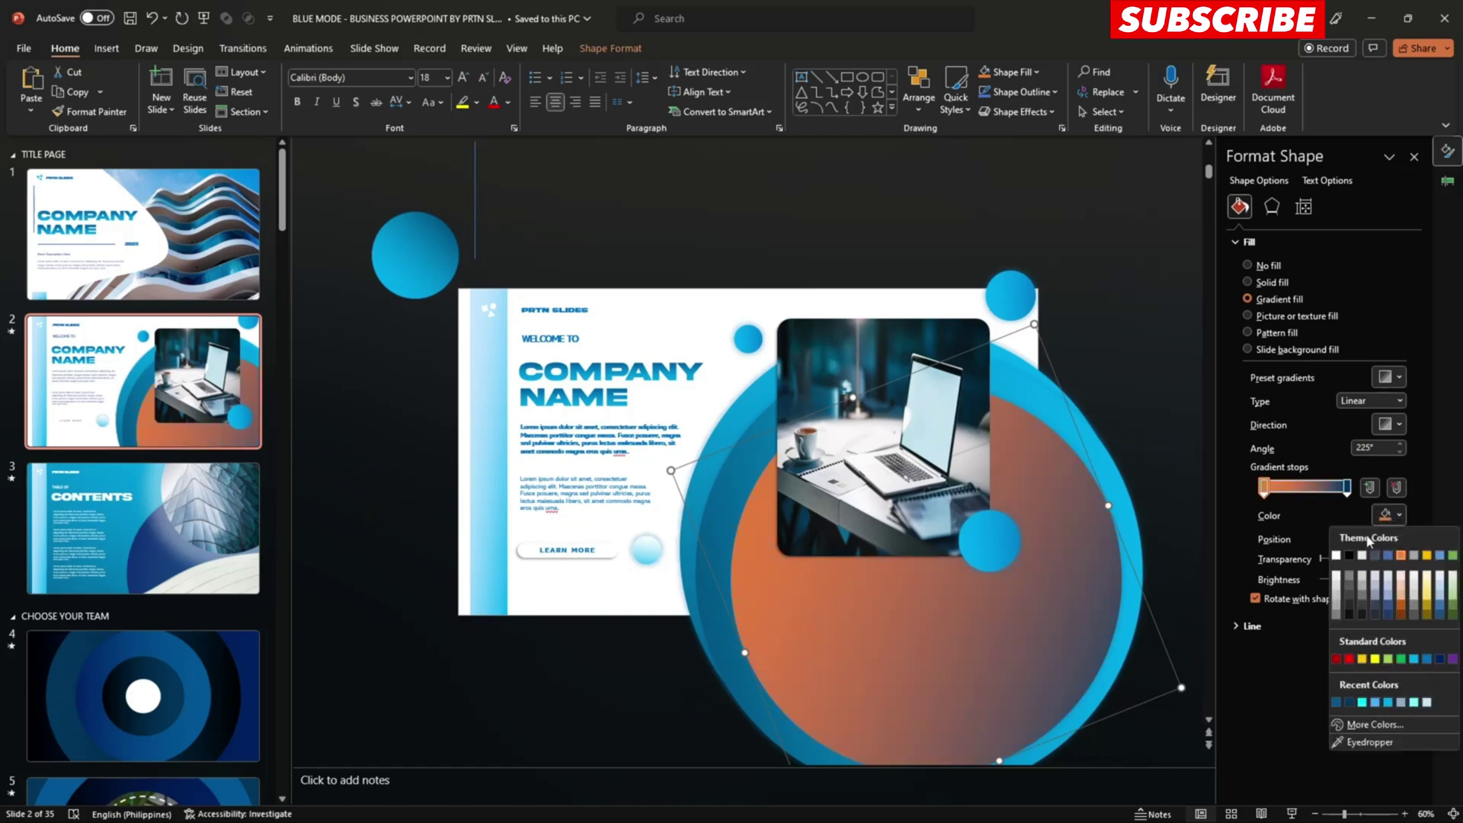
left_click(1454, 614)
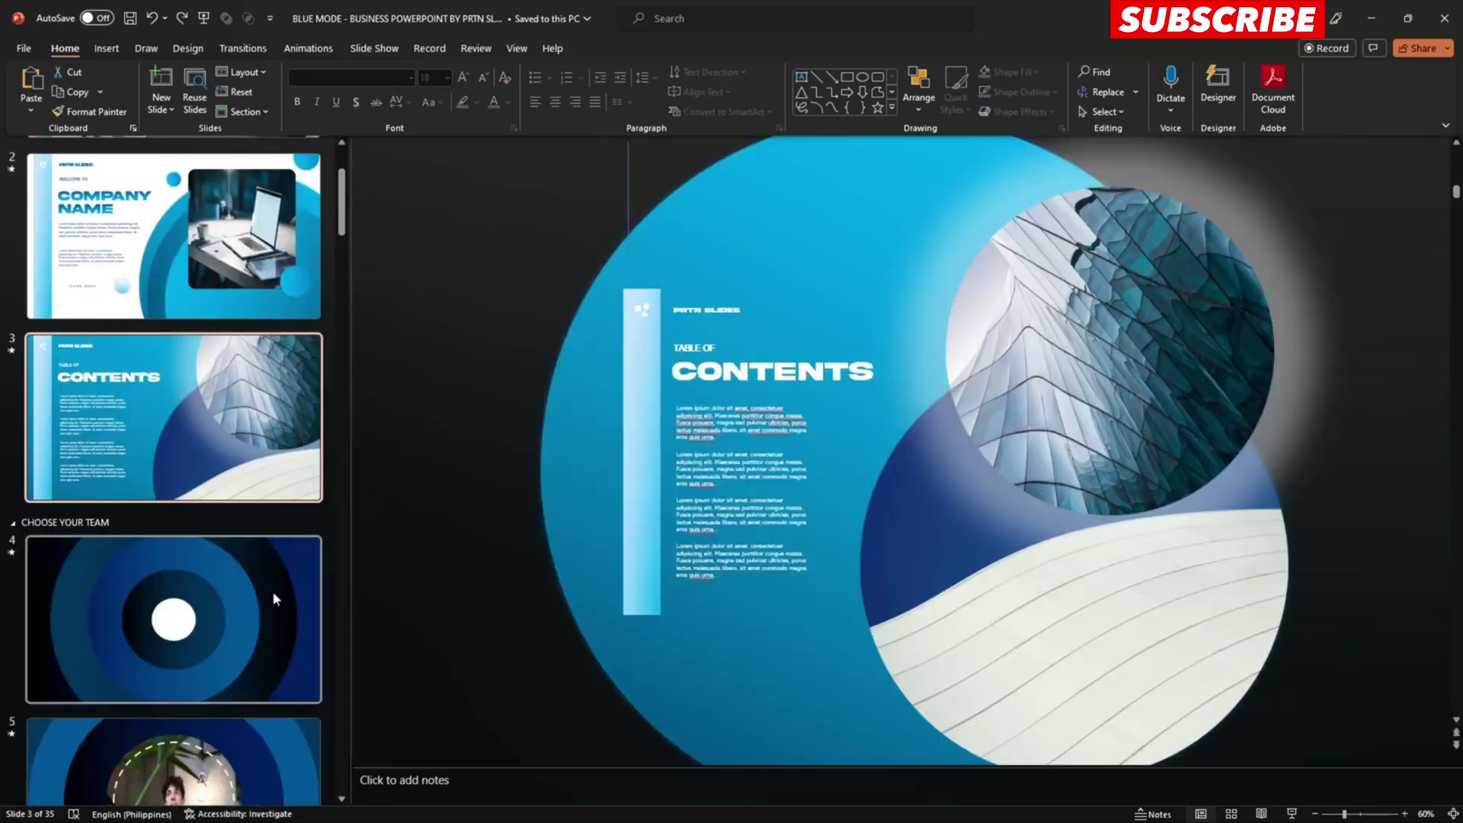
On slide 4, open Format Shape for the concentric ring and inspect its starting gradient stop
left_click(276, 591)
scroll(263, 587, "down", 4)
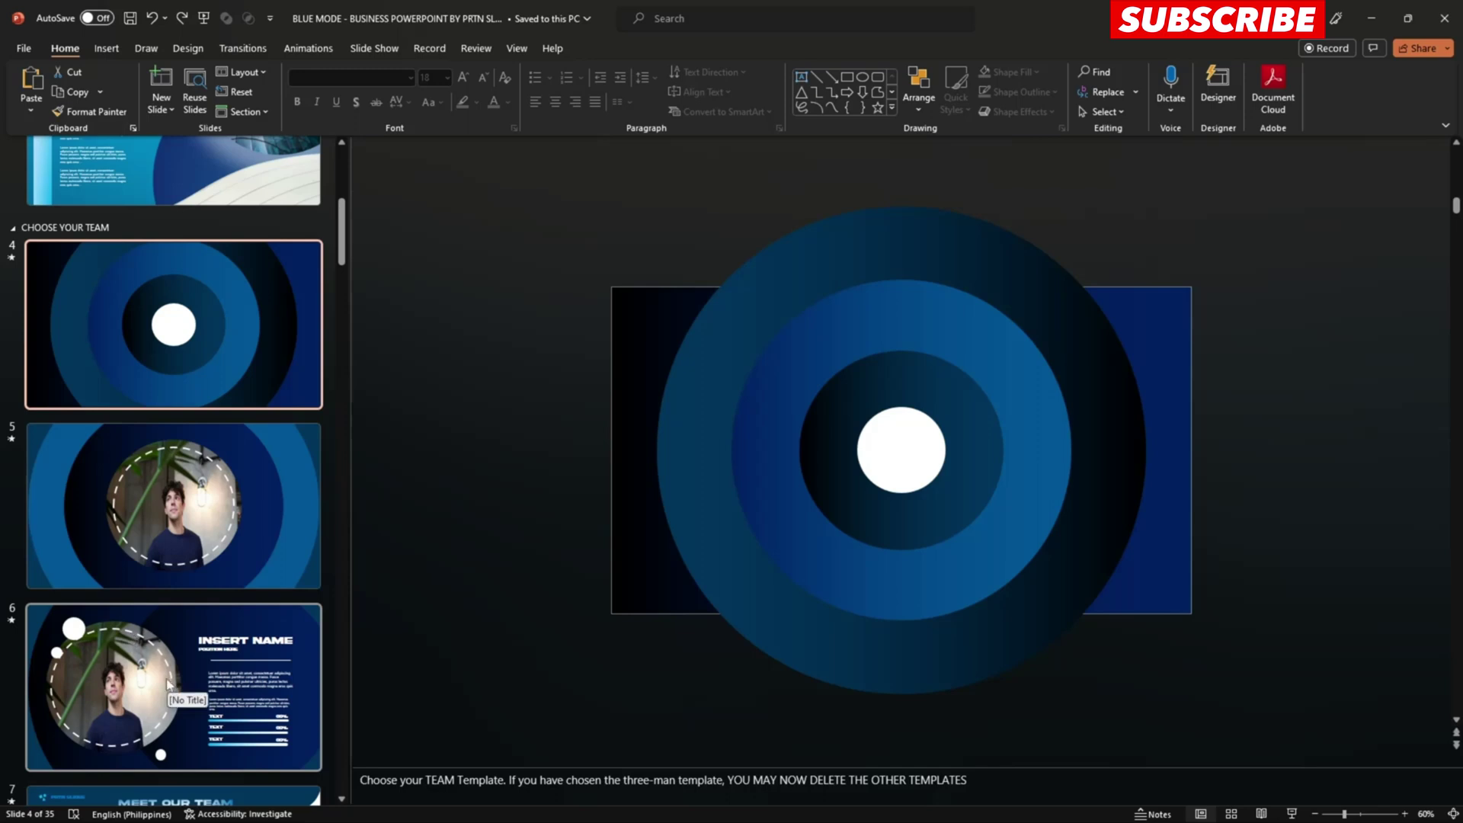
left_click(812, 299)
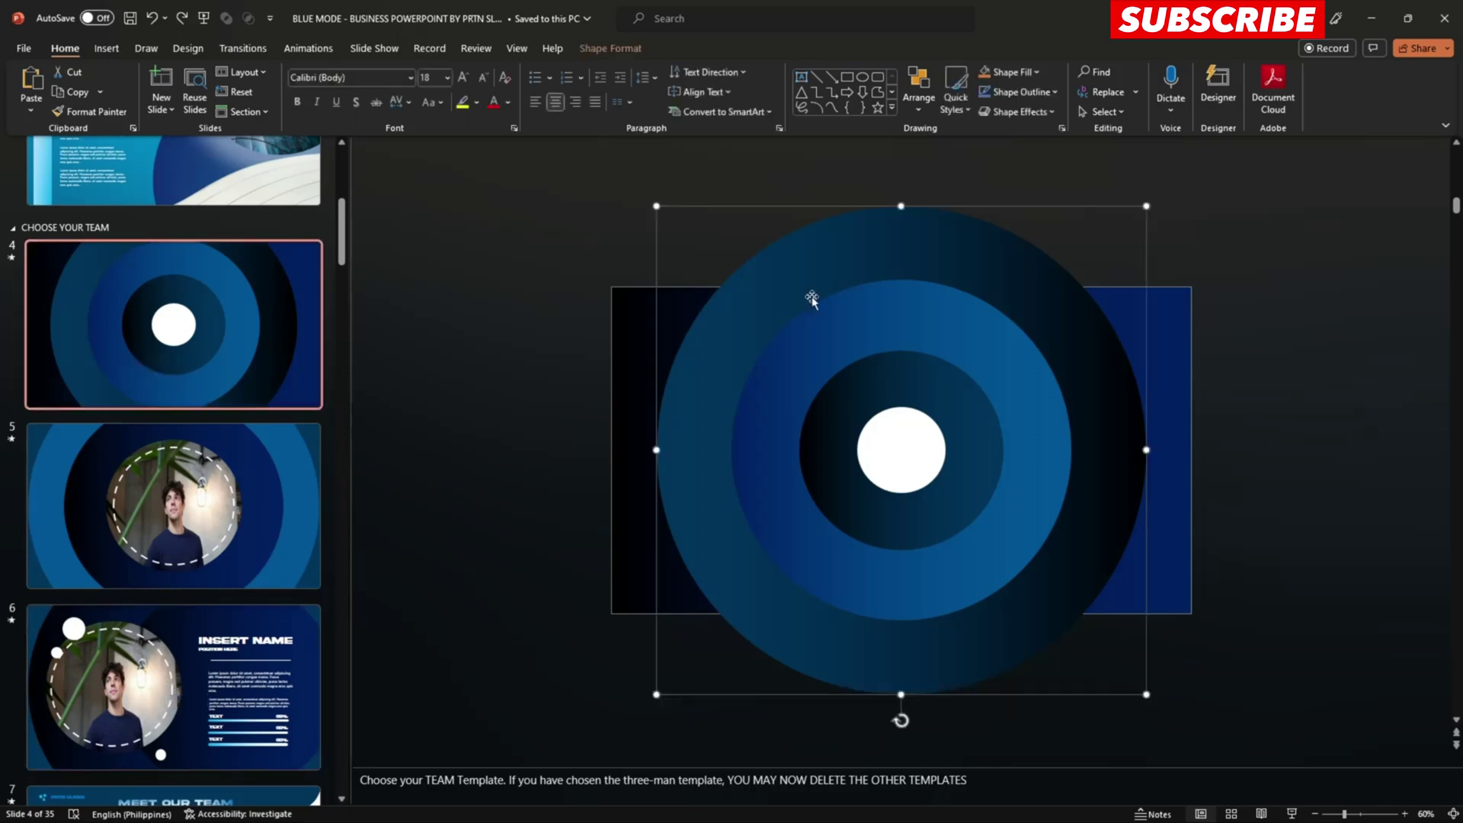
right_click(837, 255)
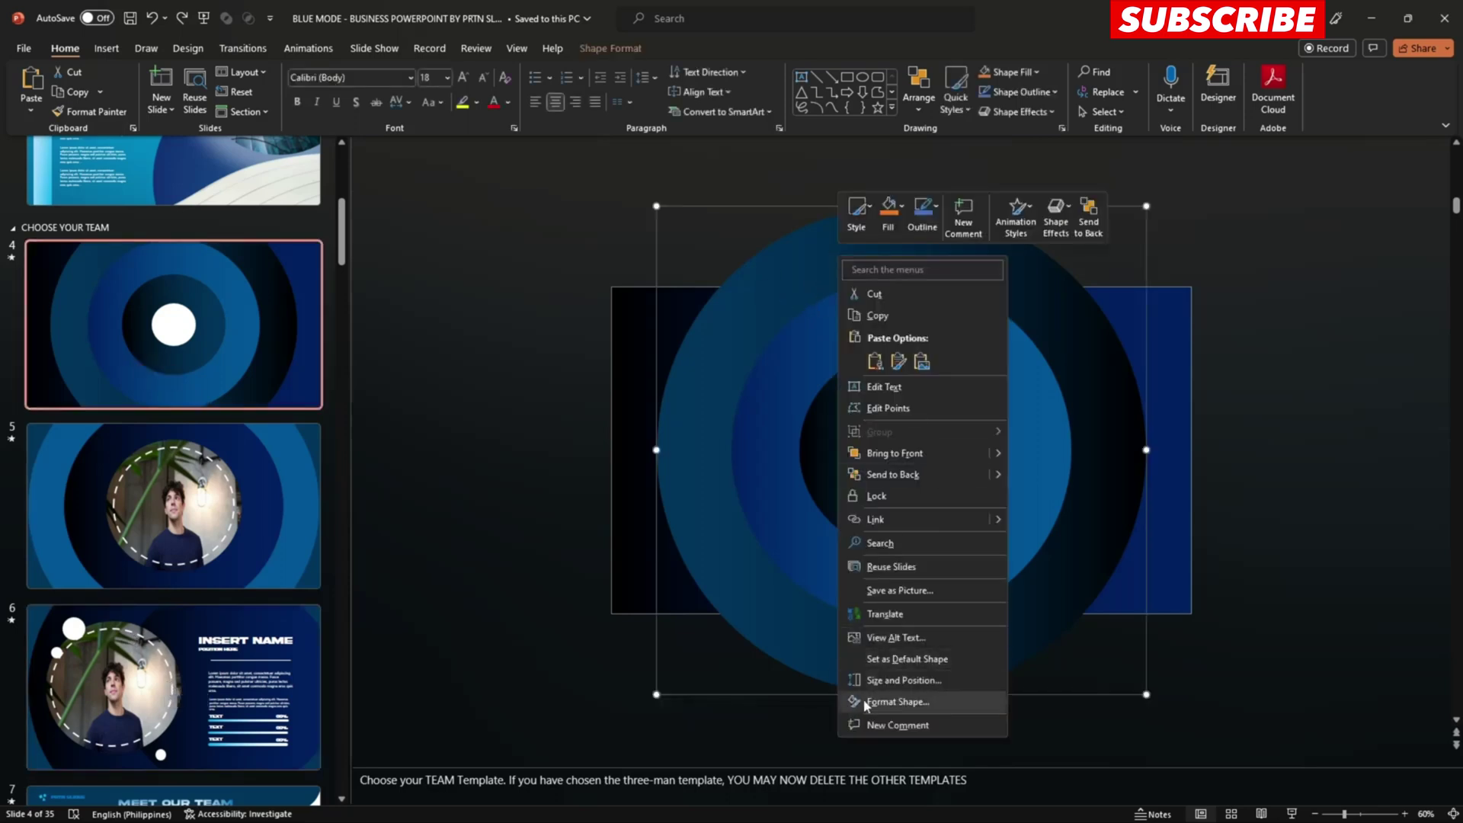
left_click(898, 702)
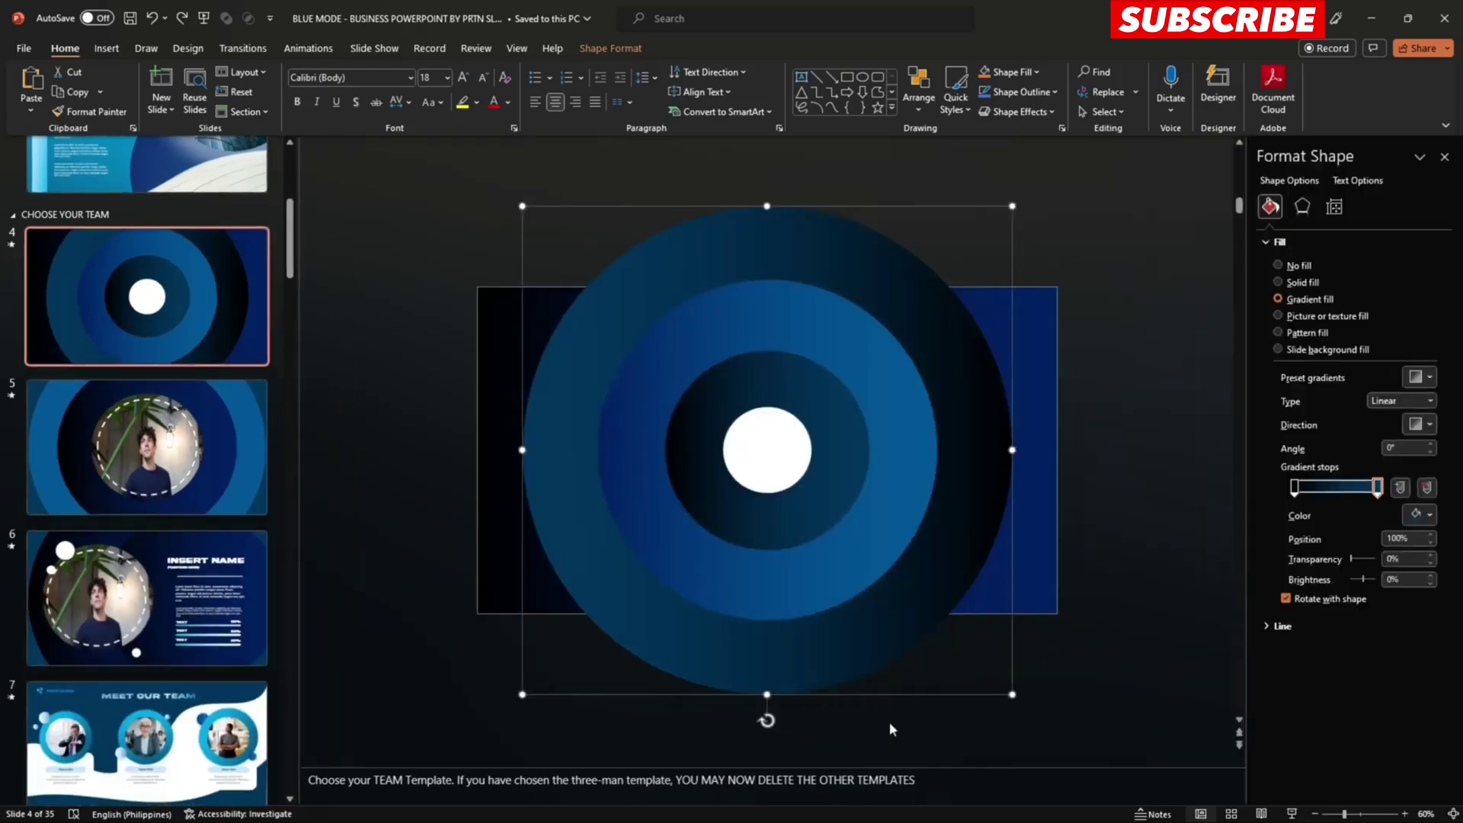
left_click(1294, 487)
Select slide 5's round portrait photo to show its Format Picture options
left_click(478, 259)
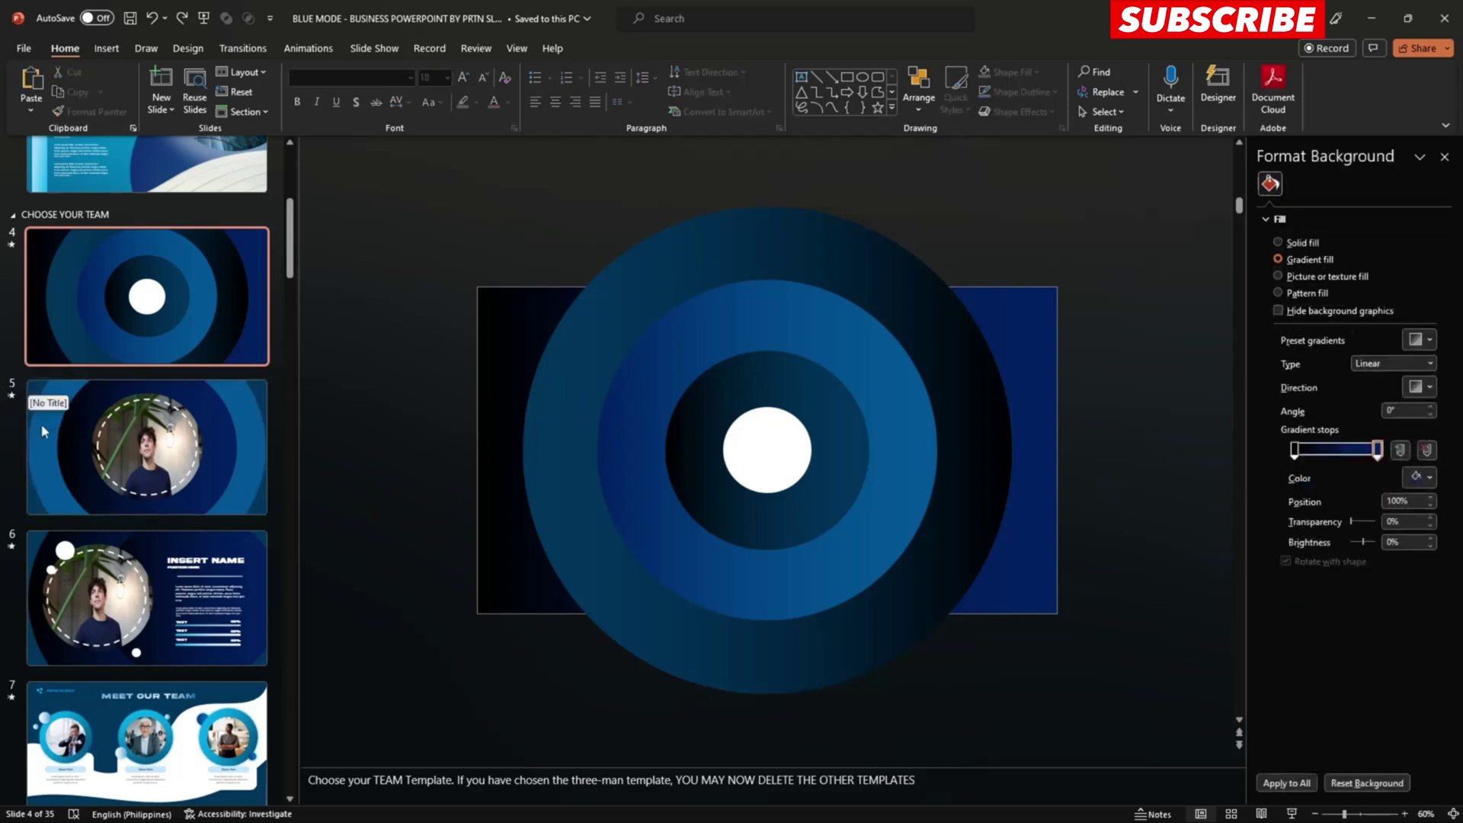
left_click(125, 429)
left_click(795, 449)
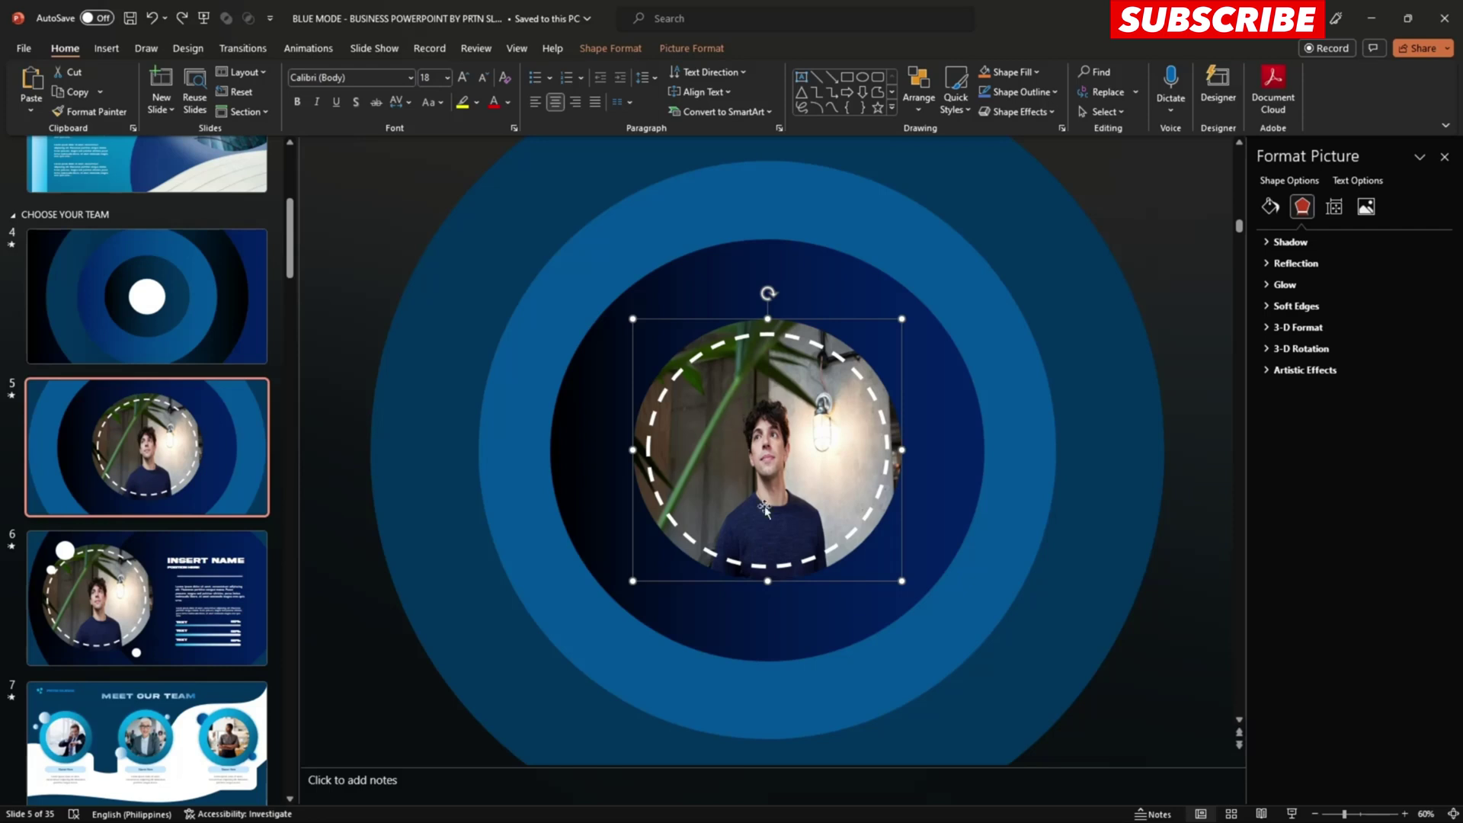
On slide 6, move the top progress bar's first gradient stop to 56%
left_click(199, 610)
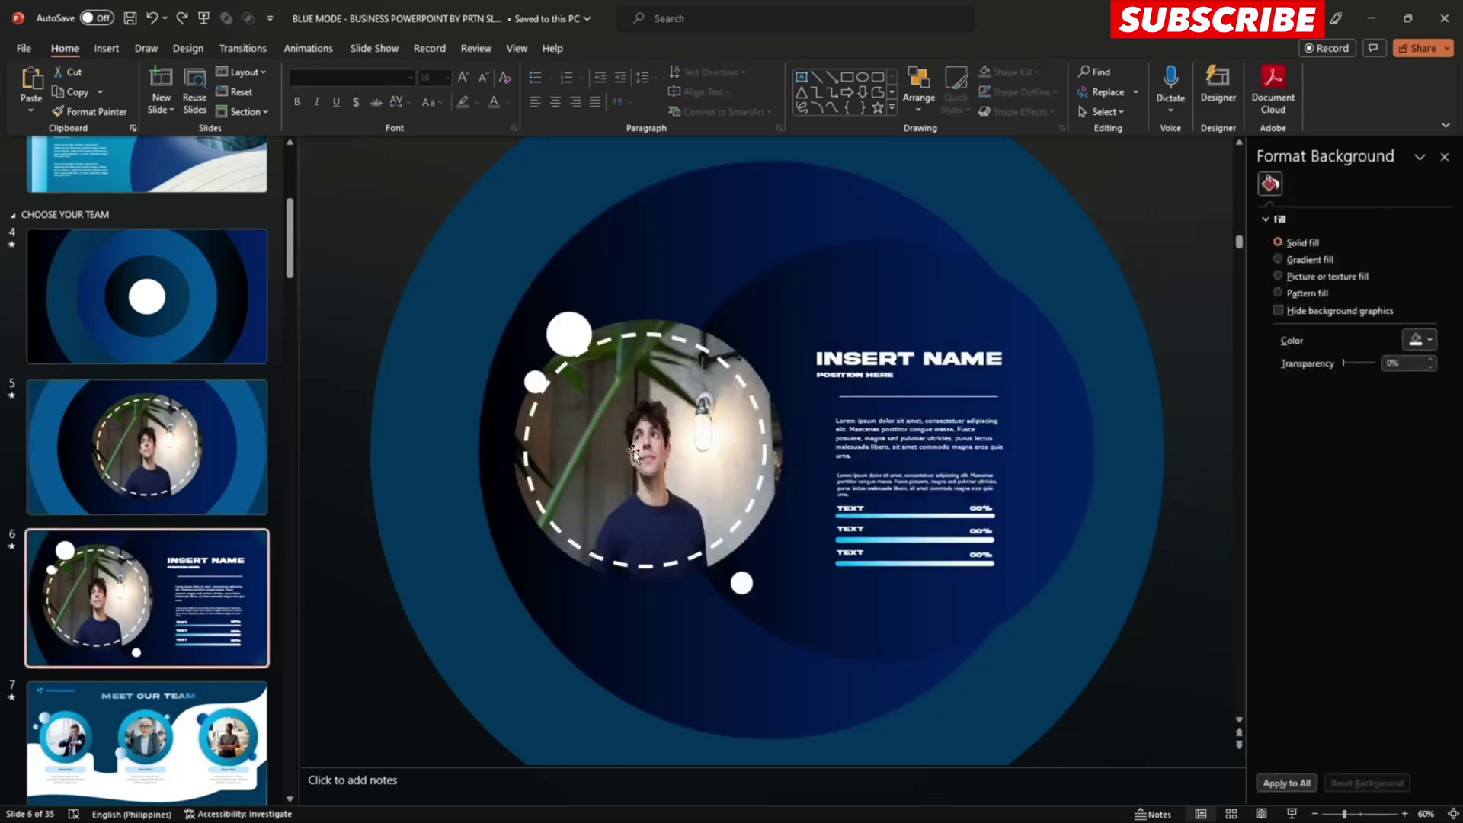
left_click(1406, 814)
left_click(1407, 814)
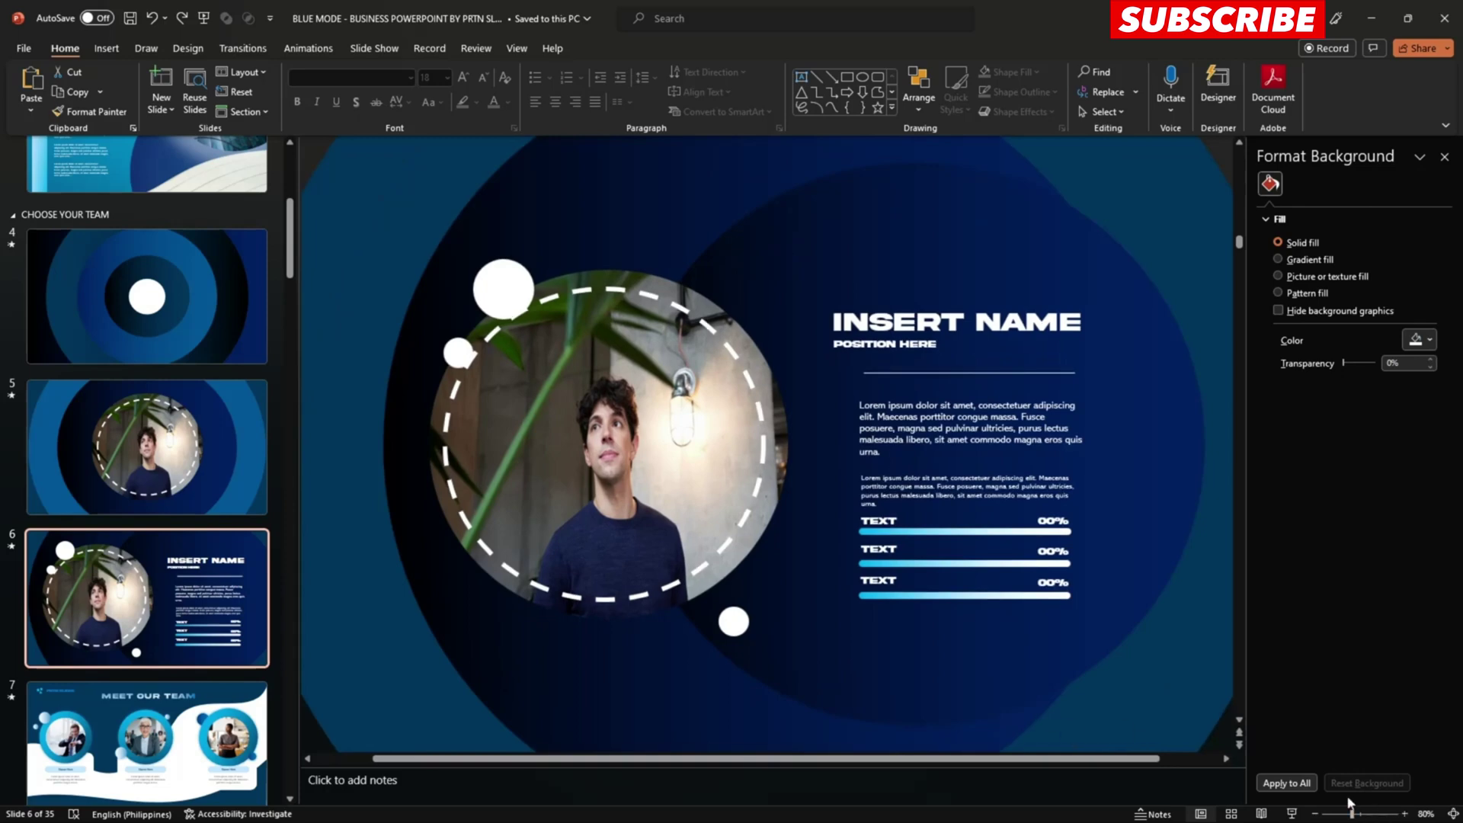
left_click(1316, 814)
left_click(1316, 814)
left_click(1316, 814)
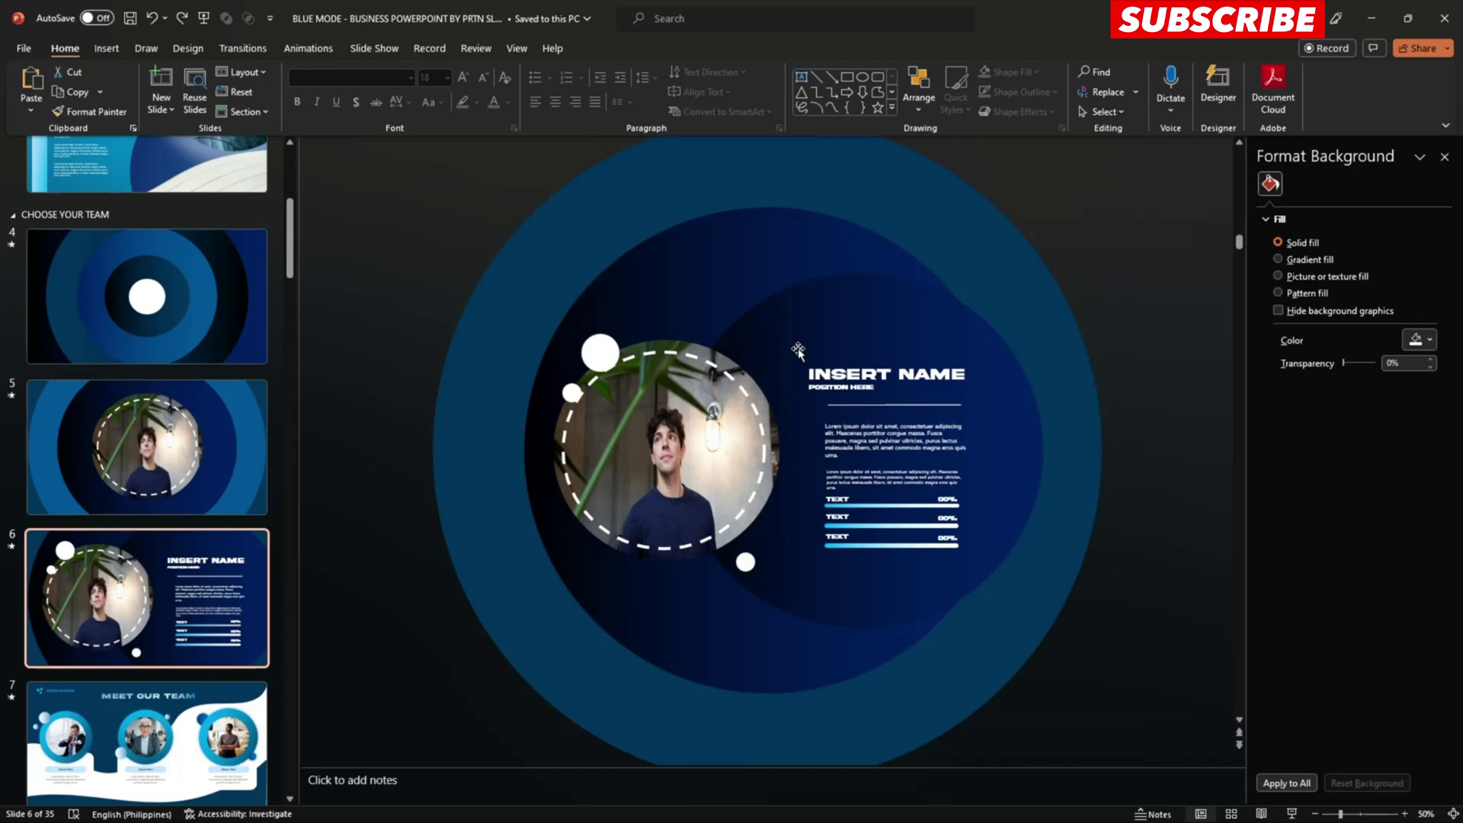
left_click(1404, 814)
left_click(1405, 814)
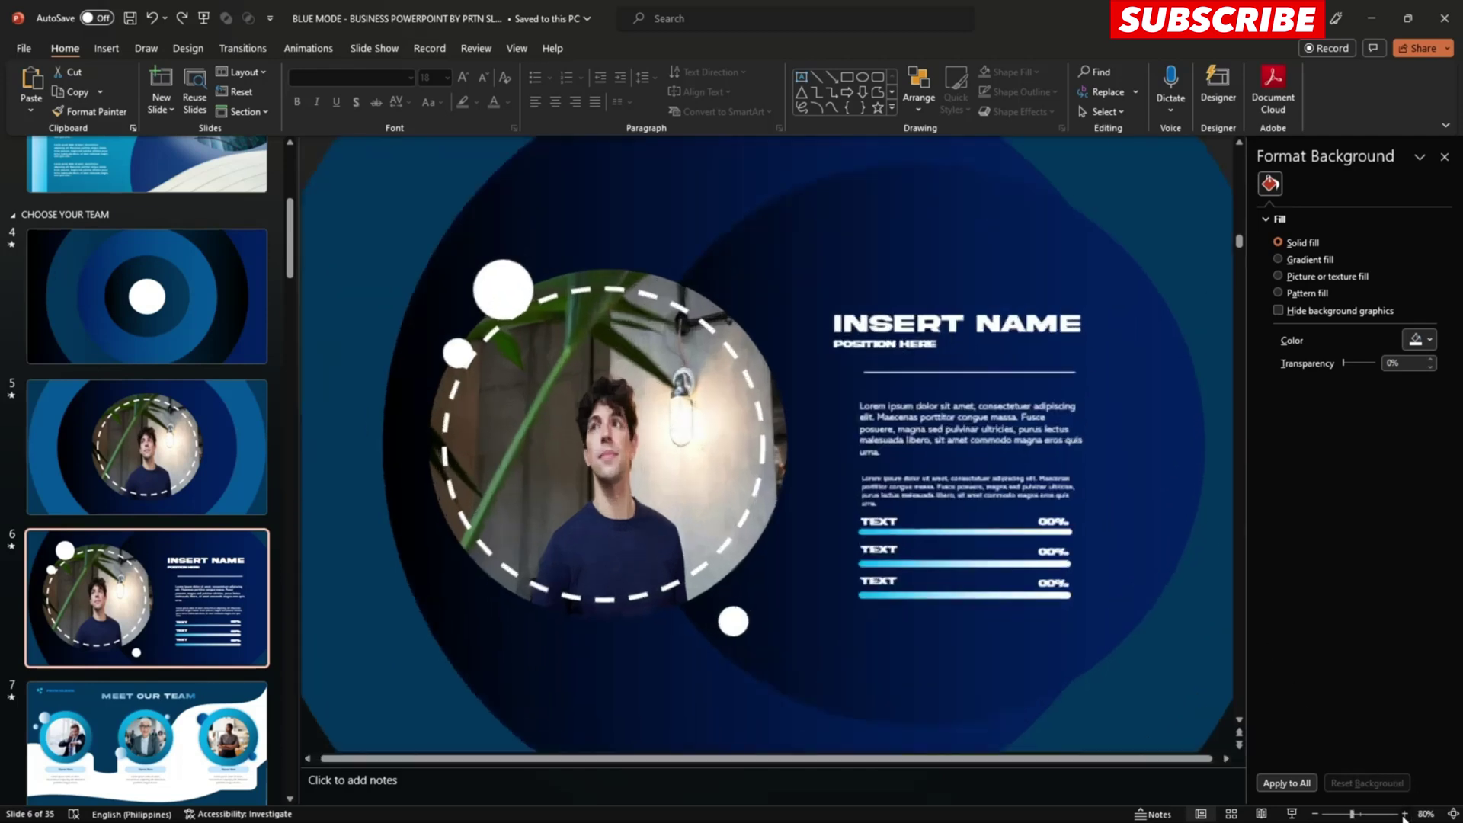
scroll(891, 461, "up", 3)
left_click(914, 557)
left_click(914, 557)
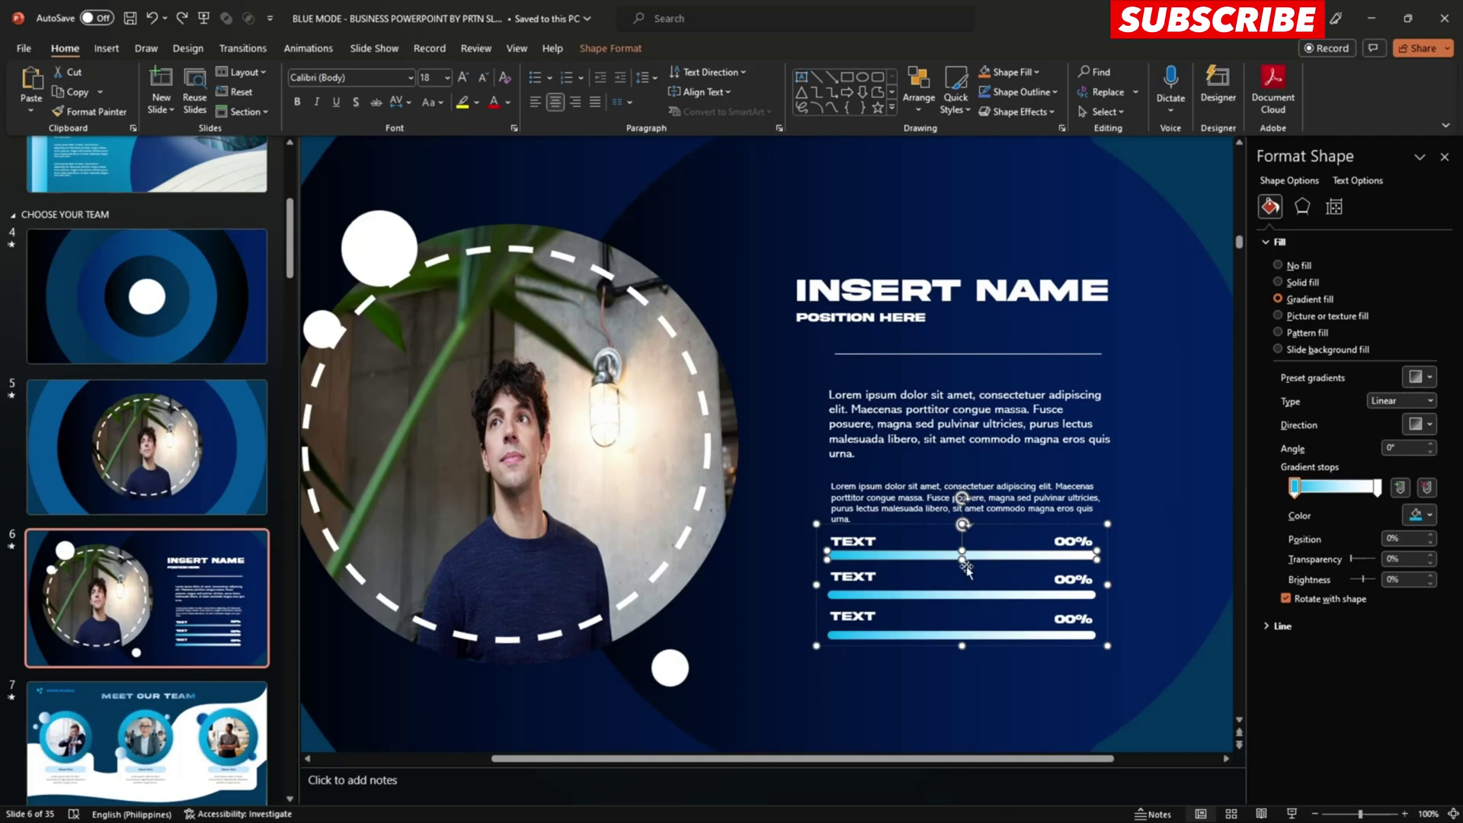
left_click_drag(1295, 492, 1378, 492)
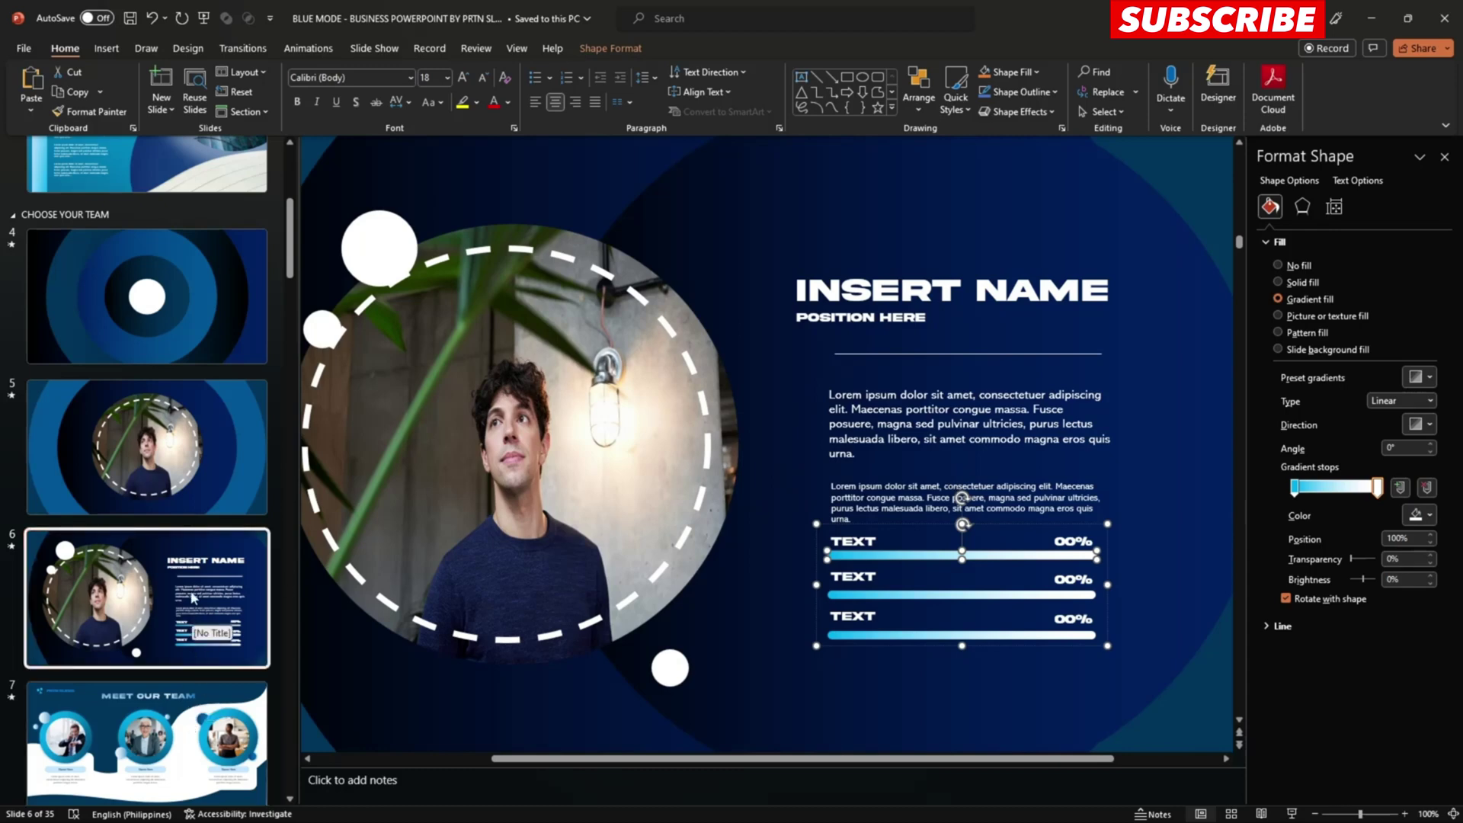
Go to slide 7, the Meet Our Team slide
left_click(152, 598)
scroll(118, 381, "down", 5)
left_click(114, 330)
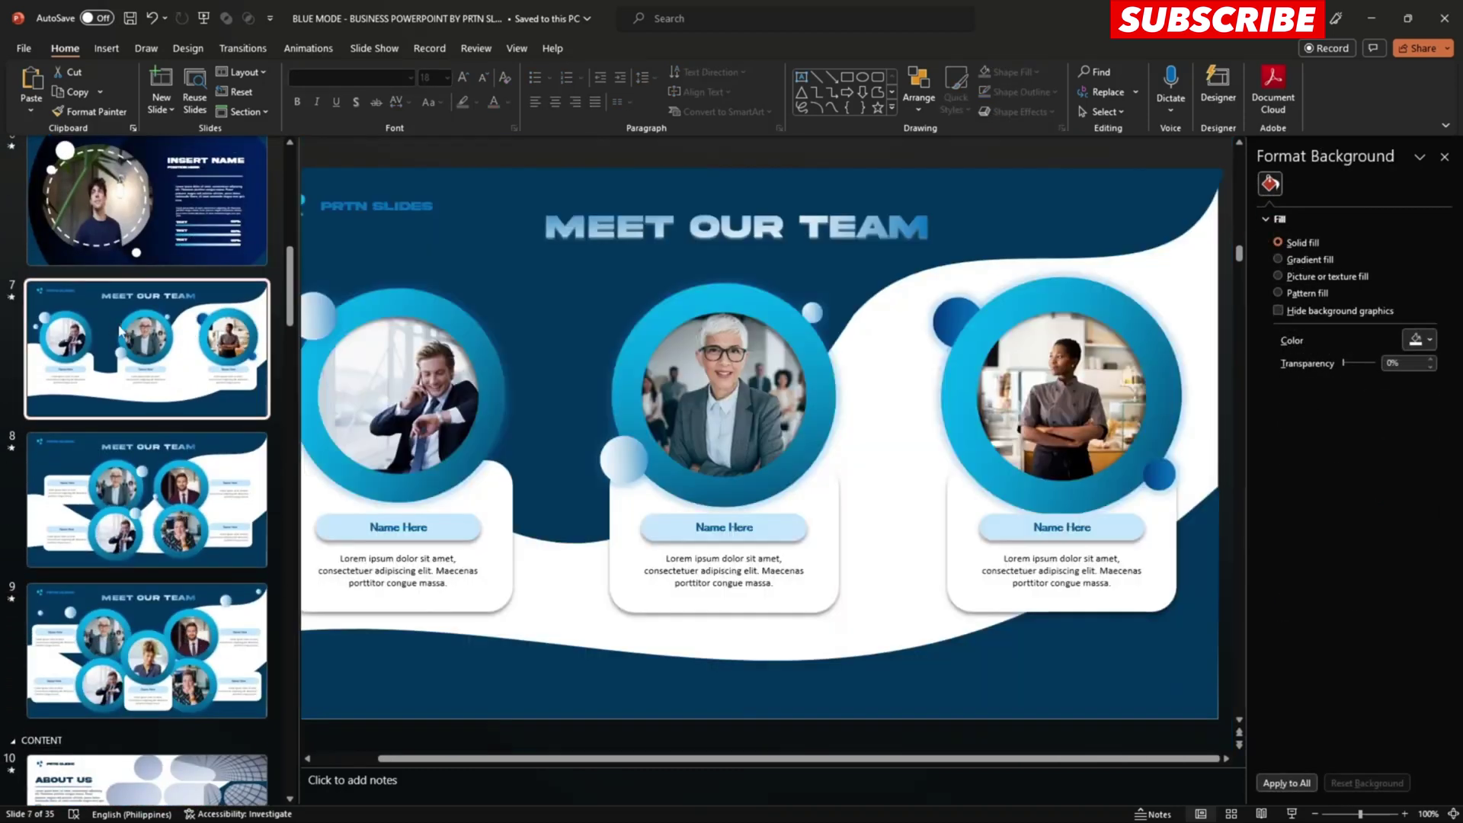
Browse the team slides 7, 8 and 9, with four and five members
scroll(418, 326, "down", 2)
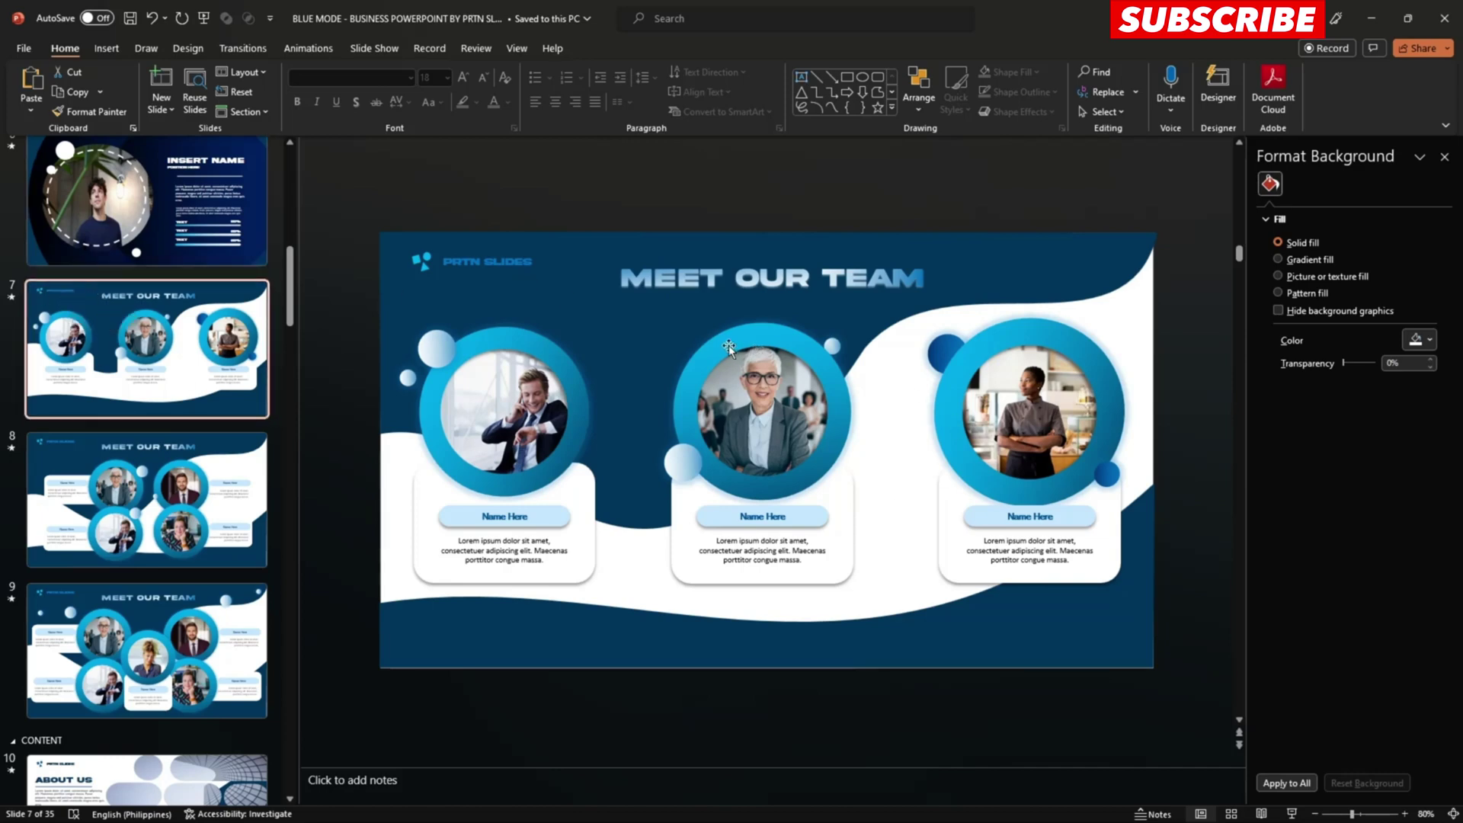
left_click(171, 495)
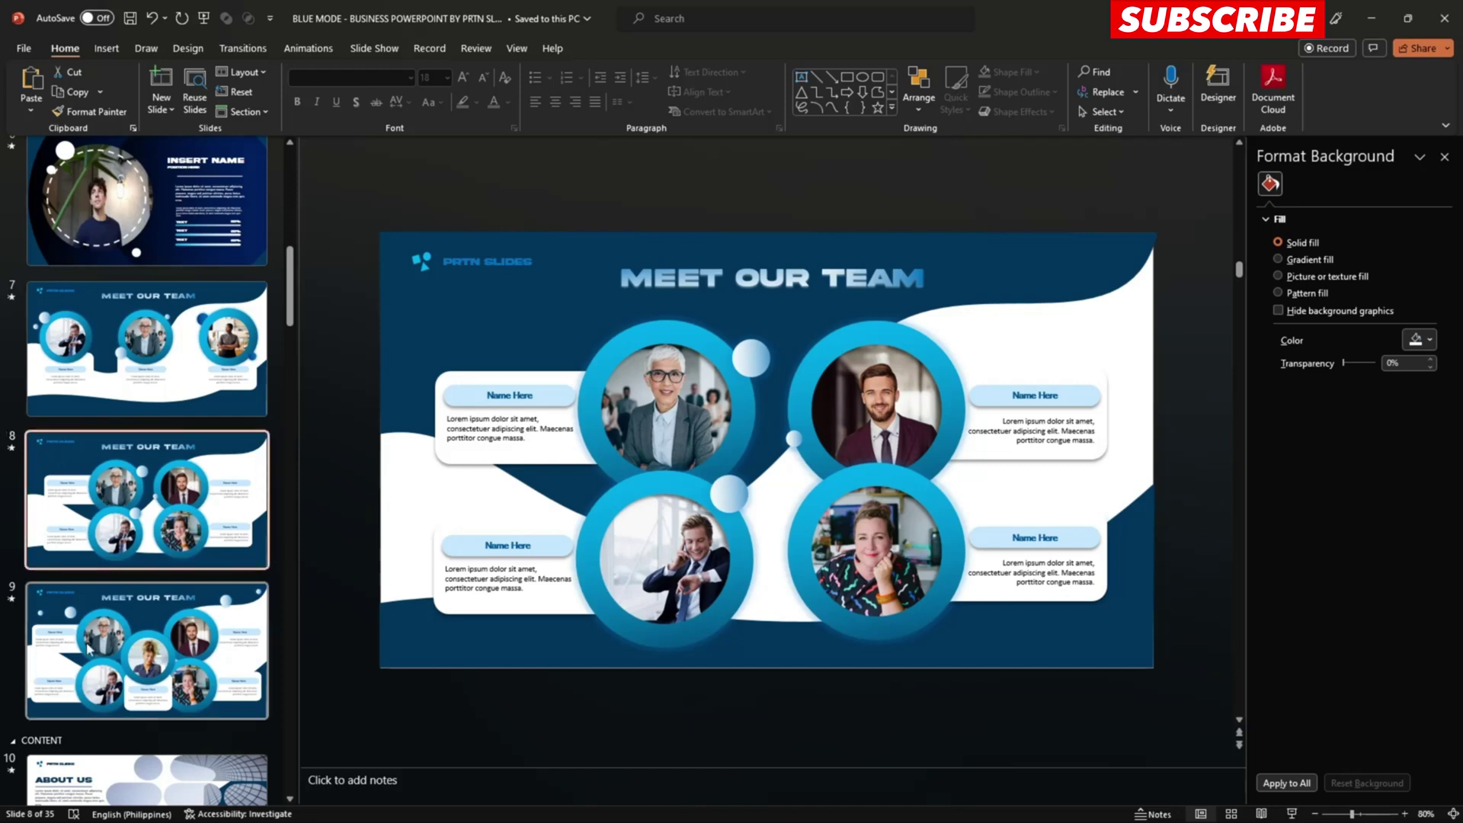
left_click(101, 601)
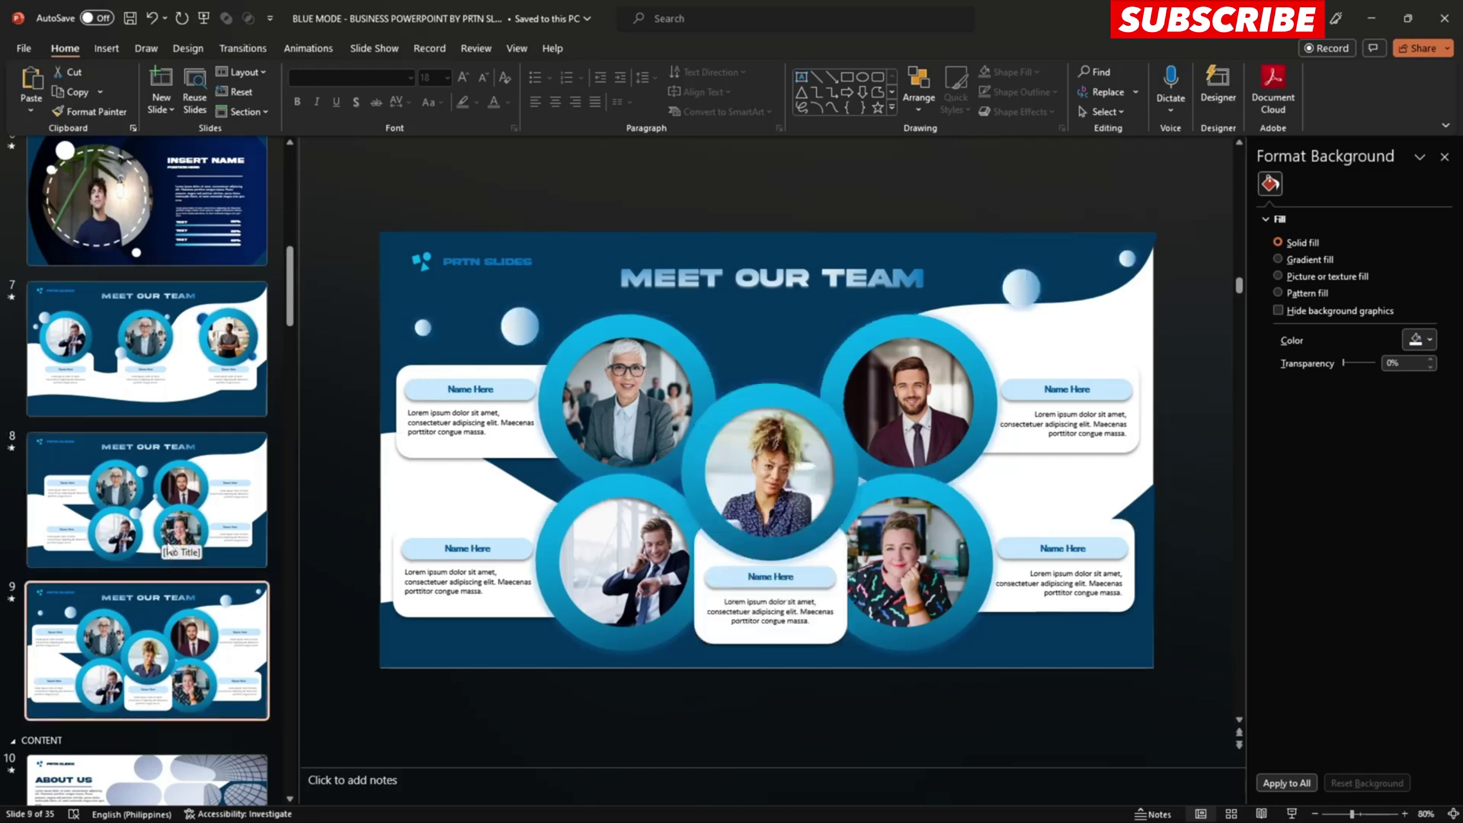
left_click(170, 486)
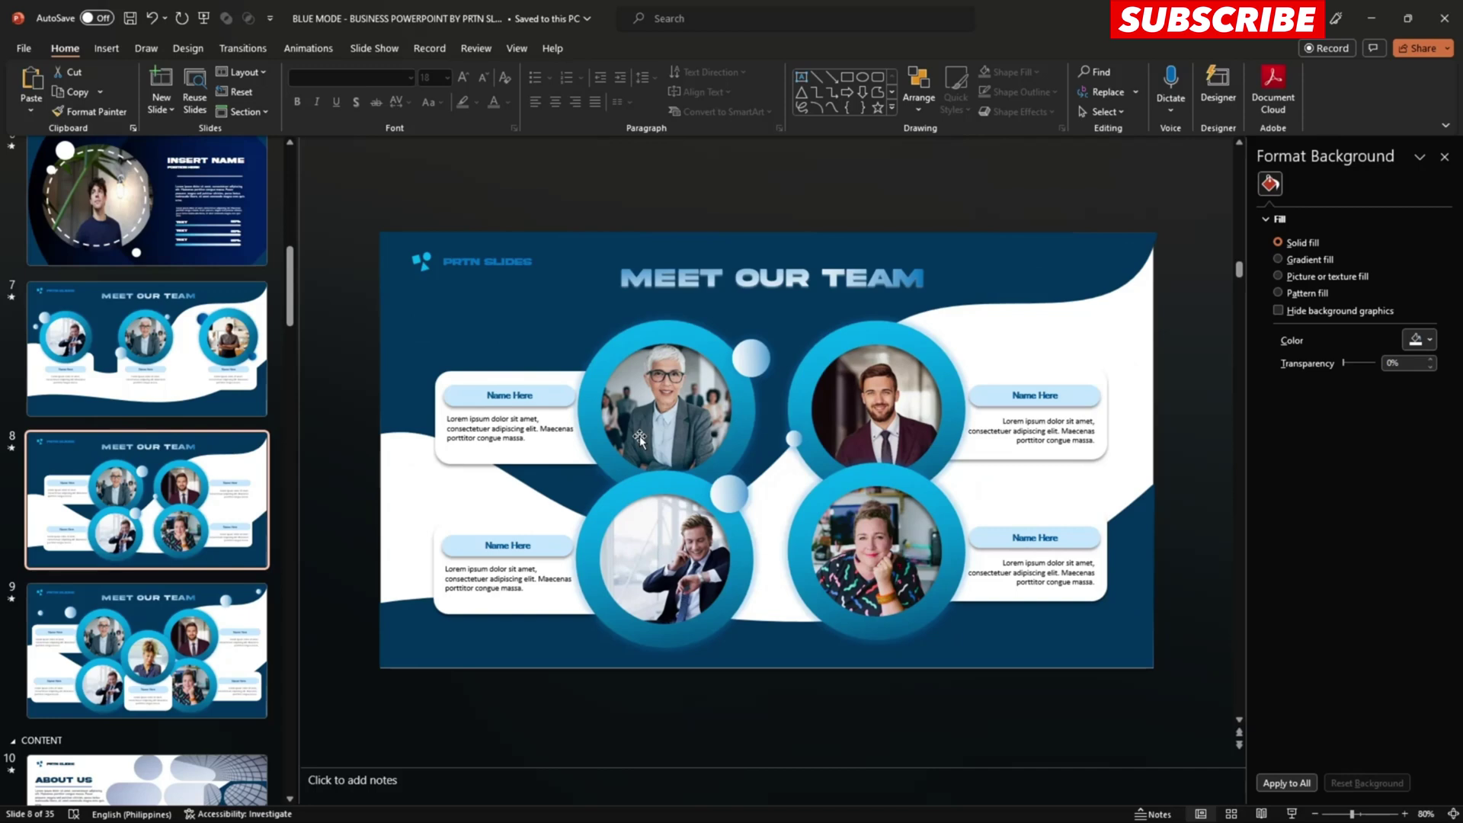
left_click(59, 301)
left_click(145, 640)
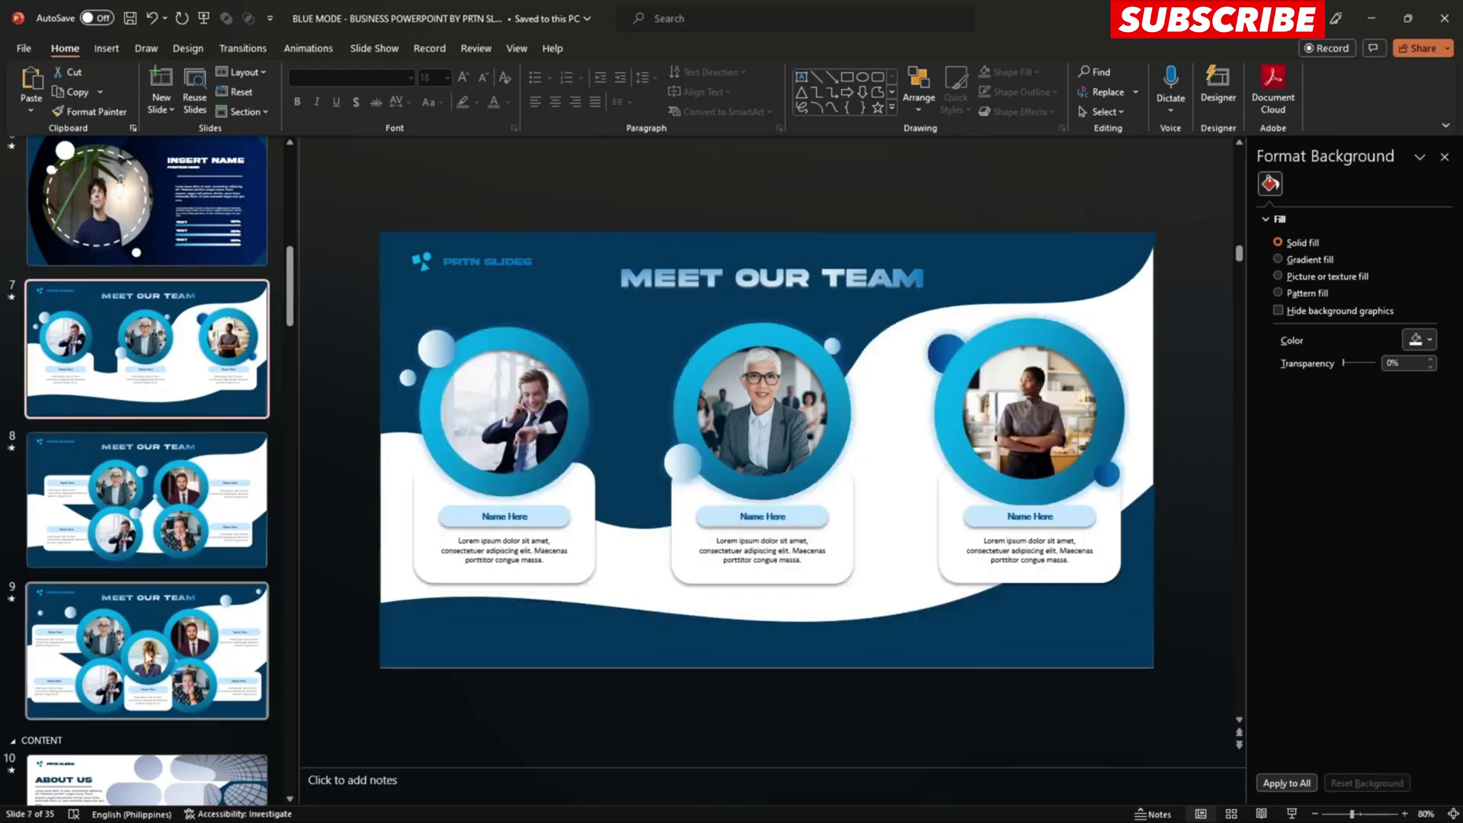
Open slide 10 and select its ABOUT US title box
scroll(139, 534, "down", 5)
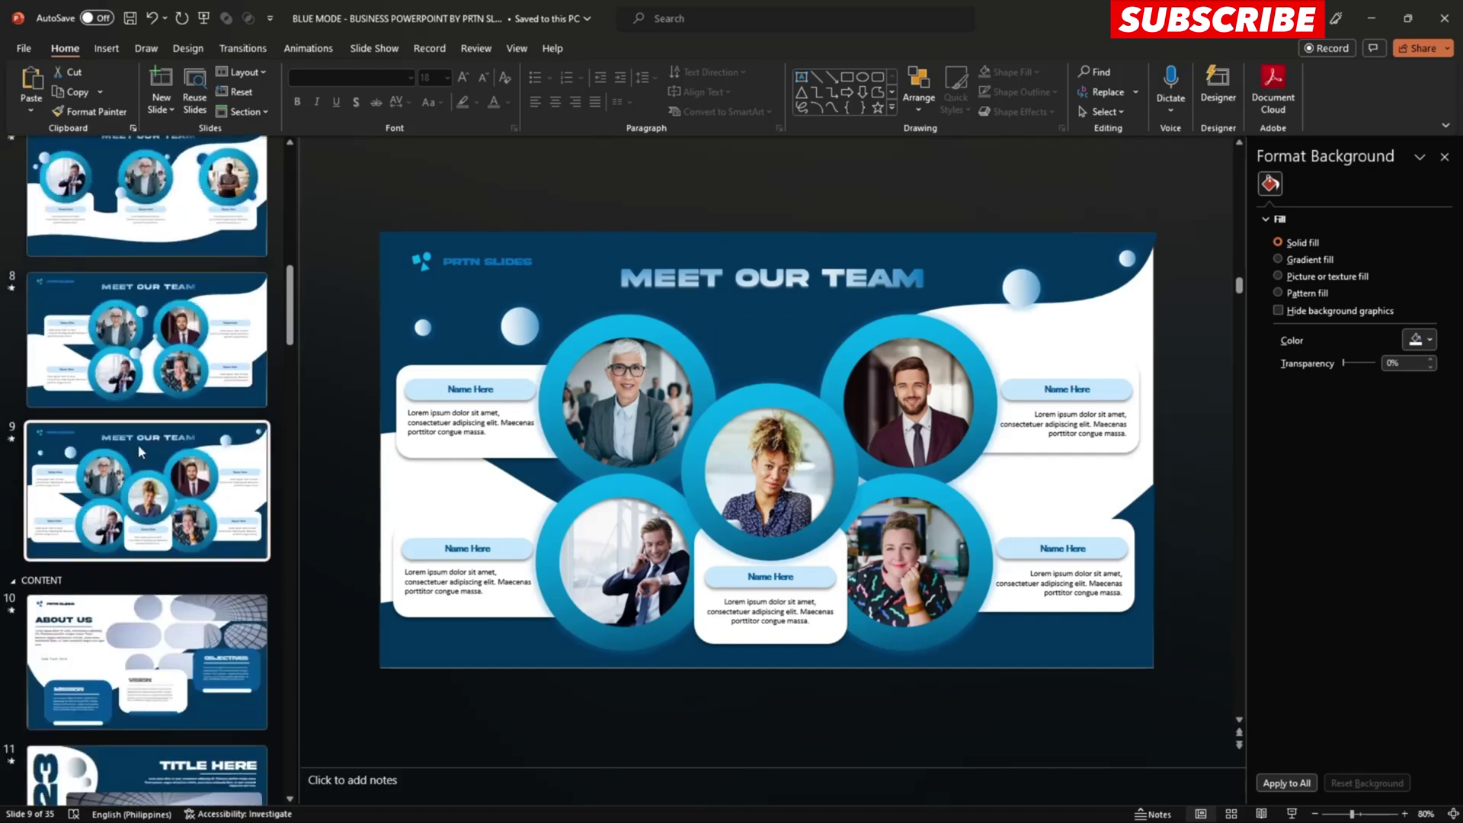
left_click(144, 343)
left_click(497, 371)
left_click(497, 314)
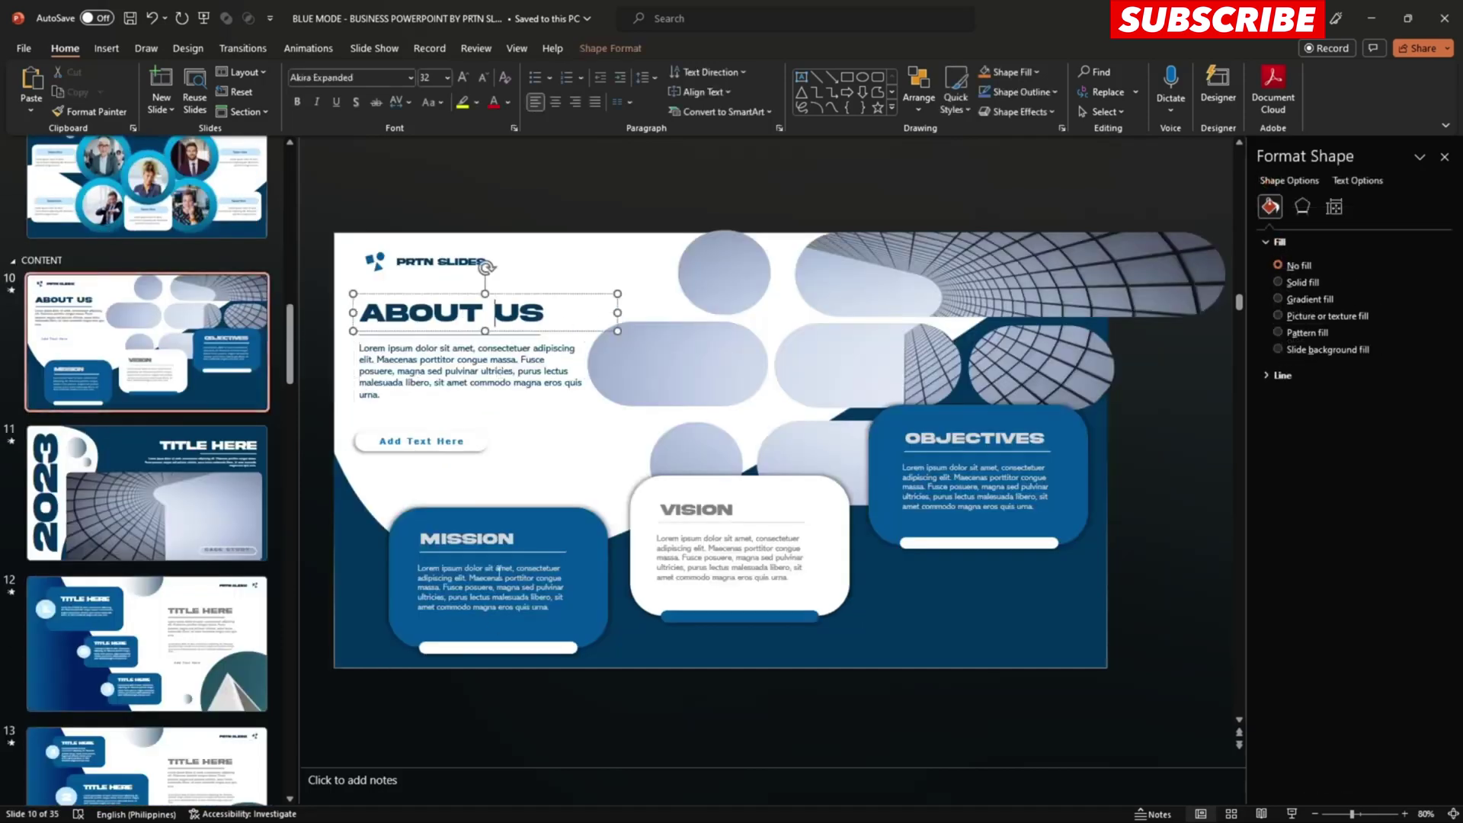
Select the MISSION, VISION and OBJECTIVES box groups on the About Us slide
left_click(479, 541)
left_click(696, 509)
left_click(967, 458)
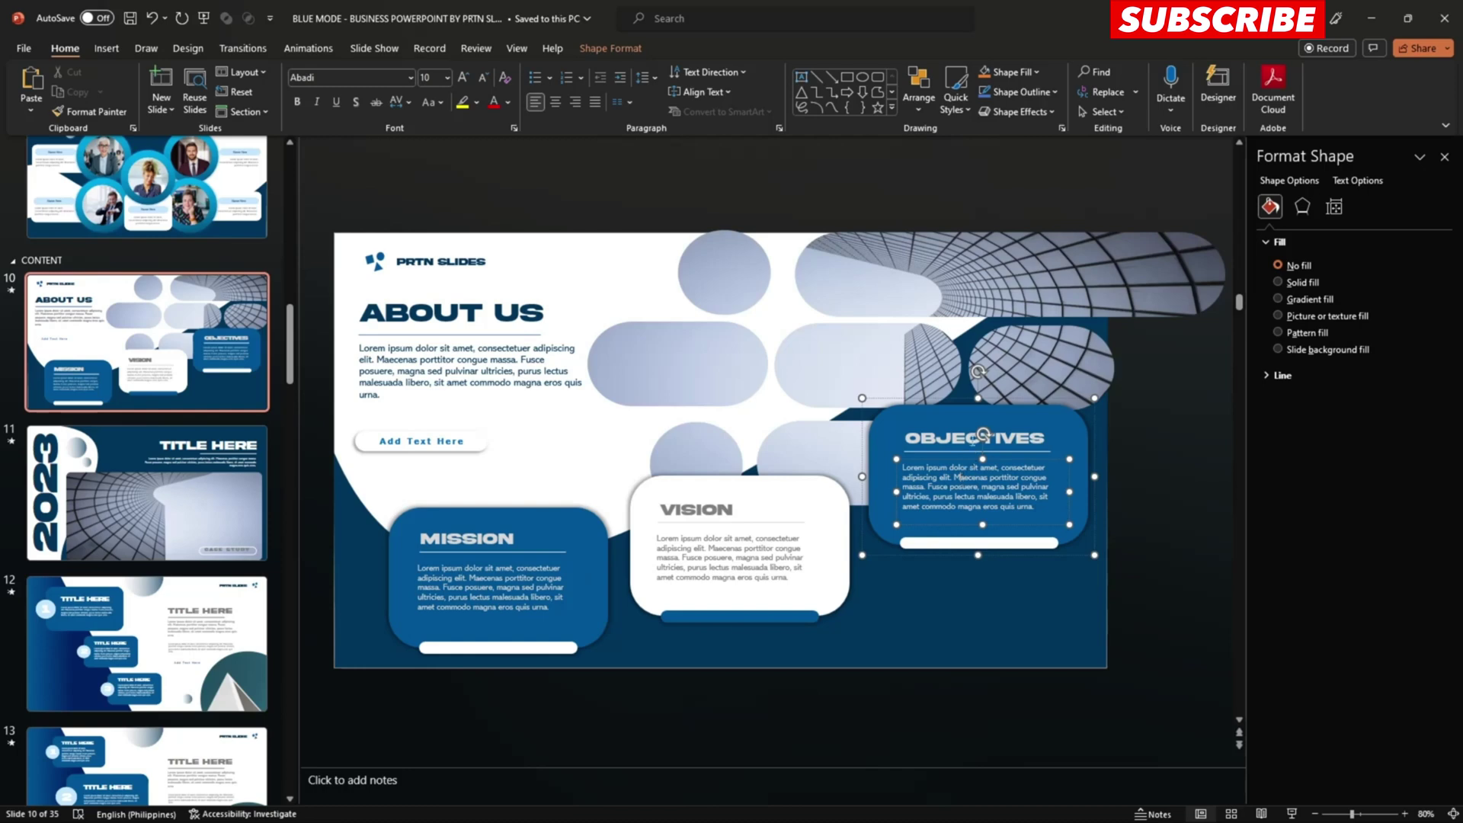
Inspect the building picture's Picture Format commands, then open slide 11, 2023 Title Here
left_click(915, 296)
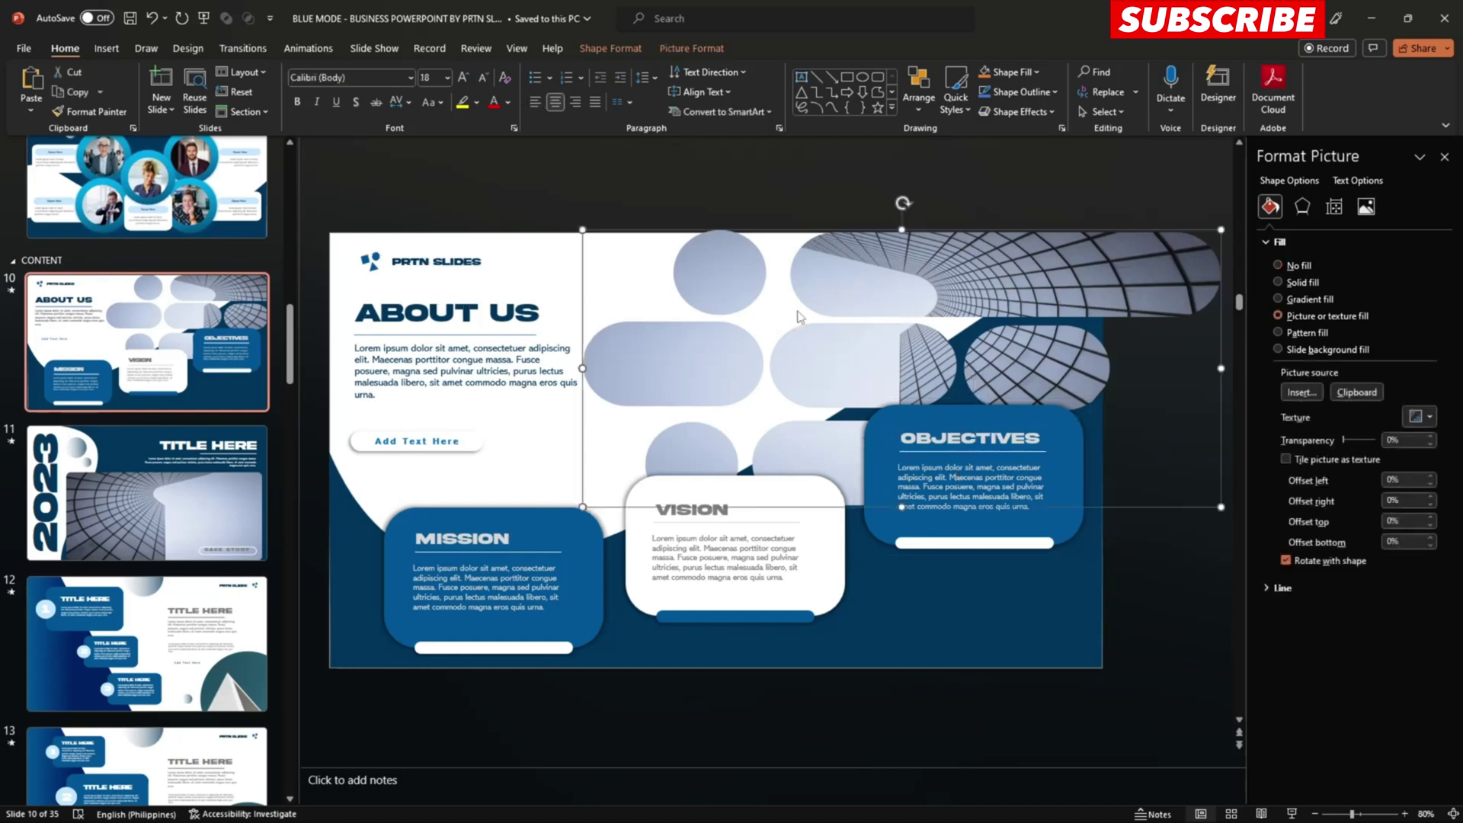
left_click(692, 48)
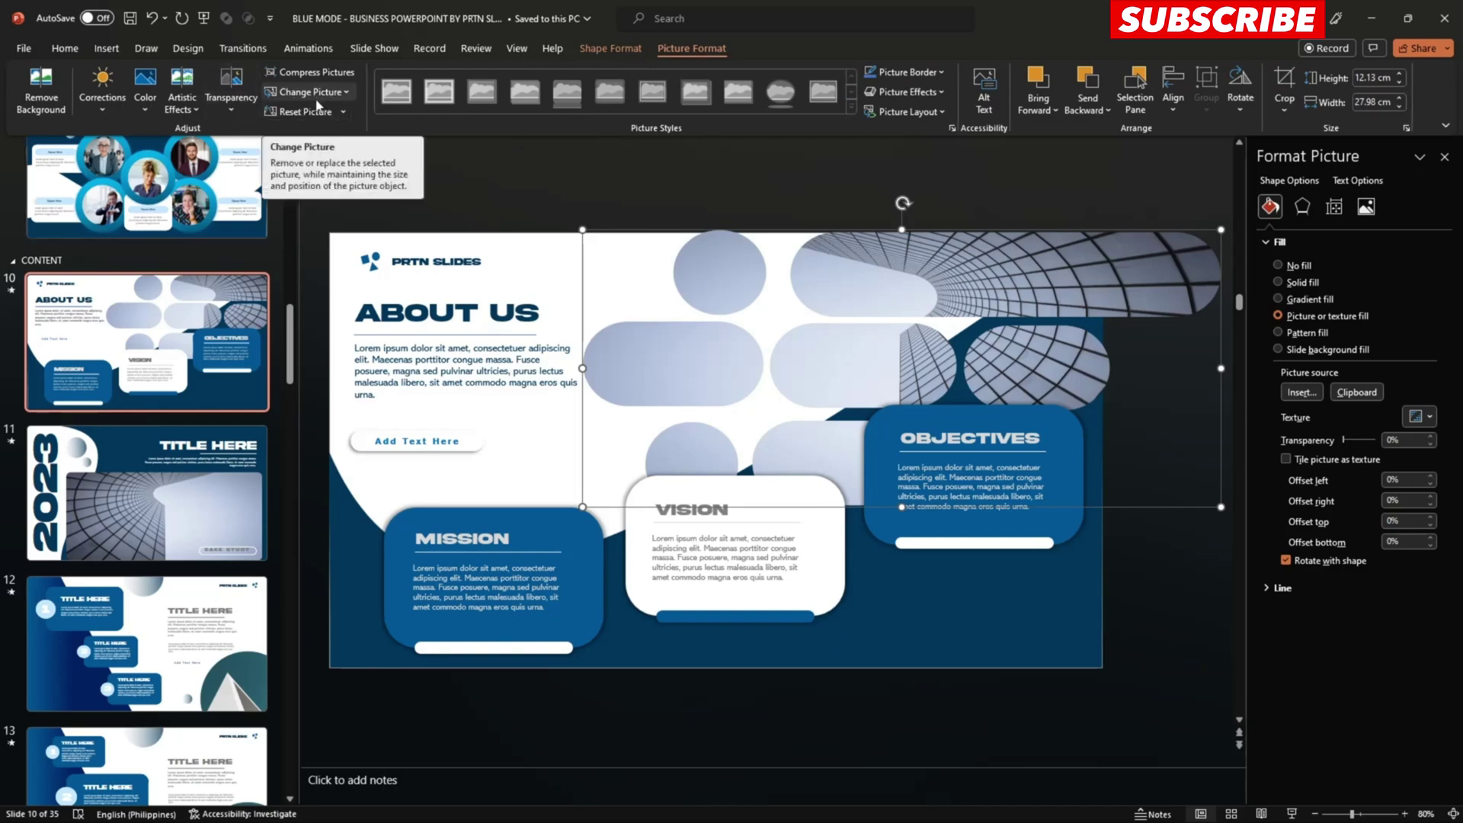
left_click(90, 490)
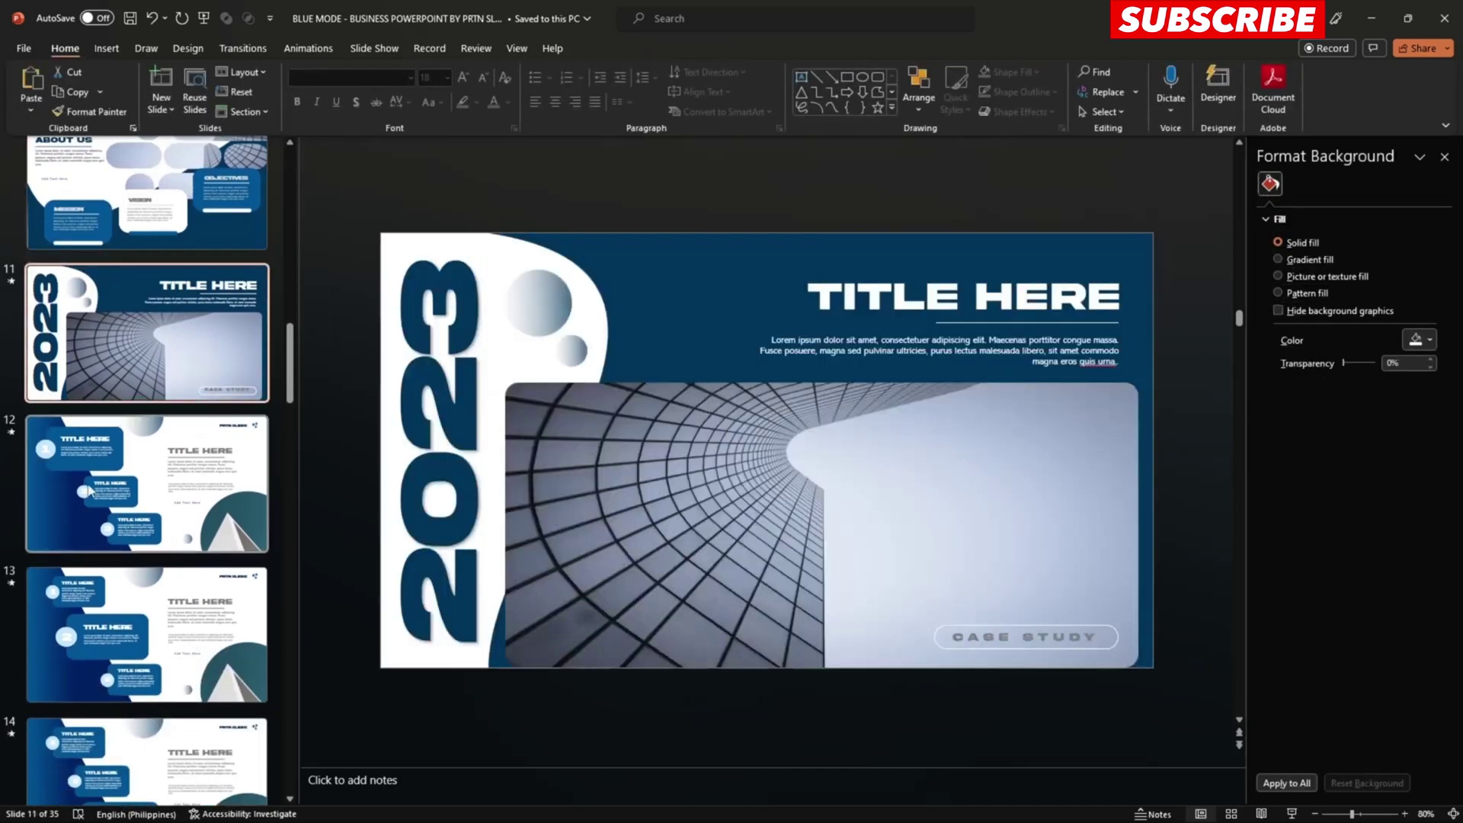